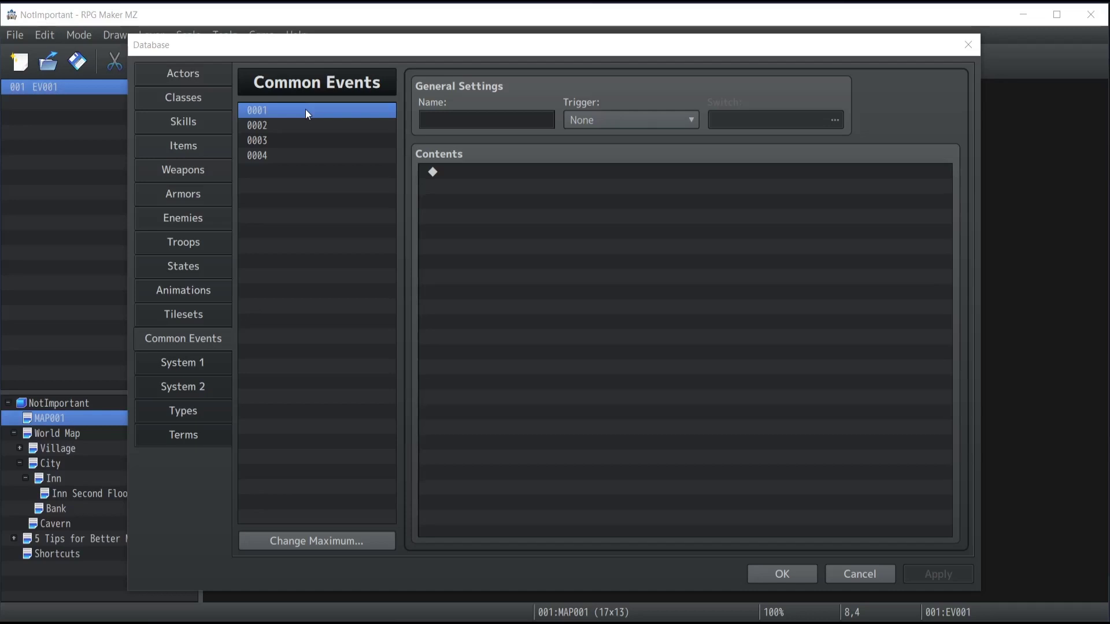
Name common event 0001 'Hello World' and add a 'Hello World!' message with the second Actor1 face.
left_click(477, 116)
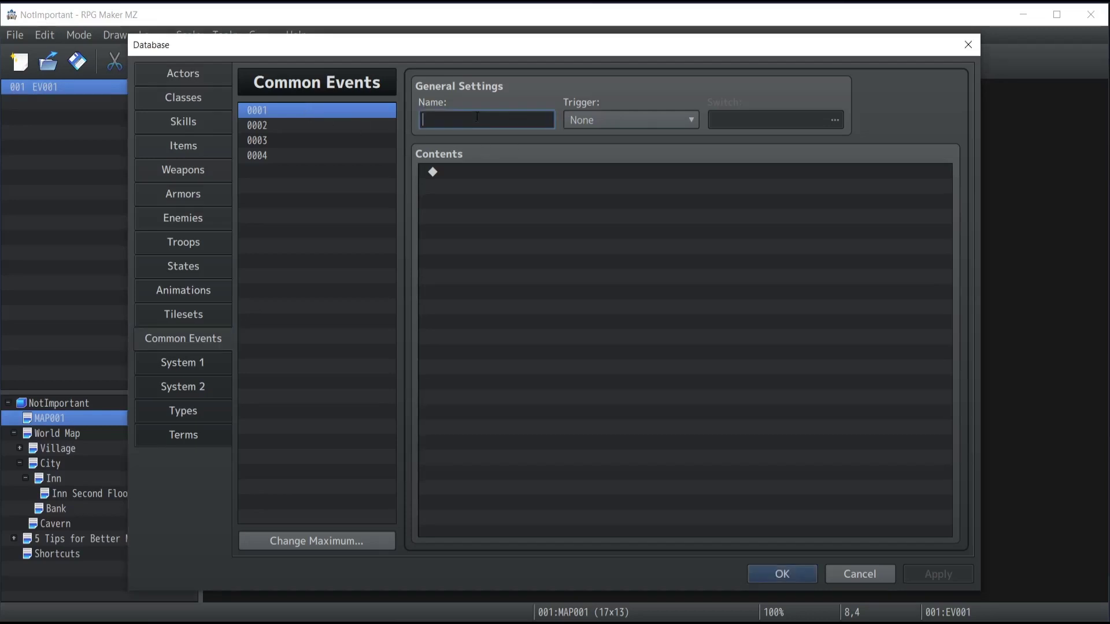
type("Hello World")
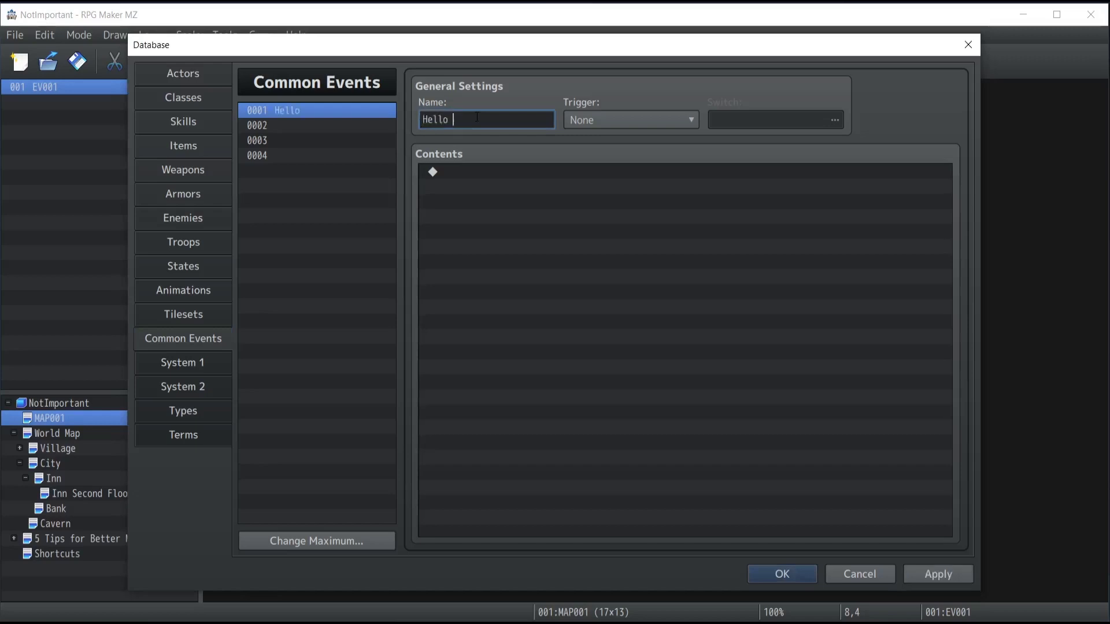
double_click(474, 178)
left_click(537, 164)
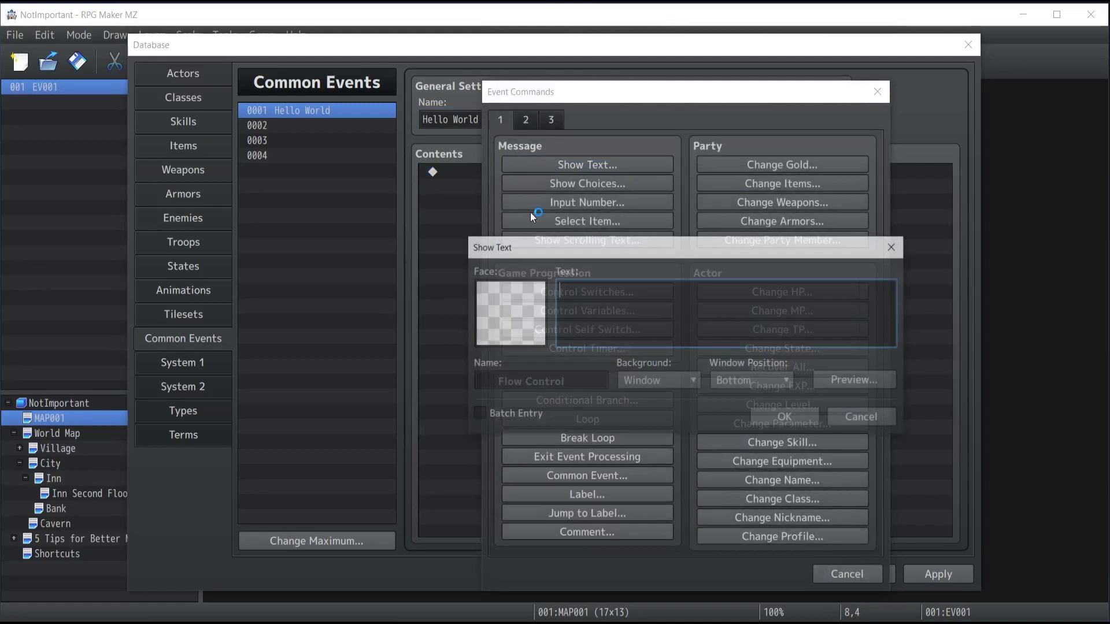
double_click(511, 312)
left_click(481, 206)
left_click(700, 246)
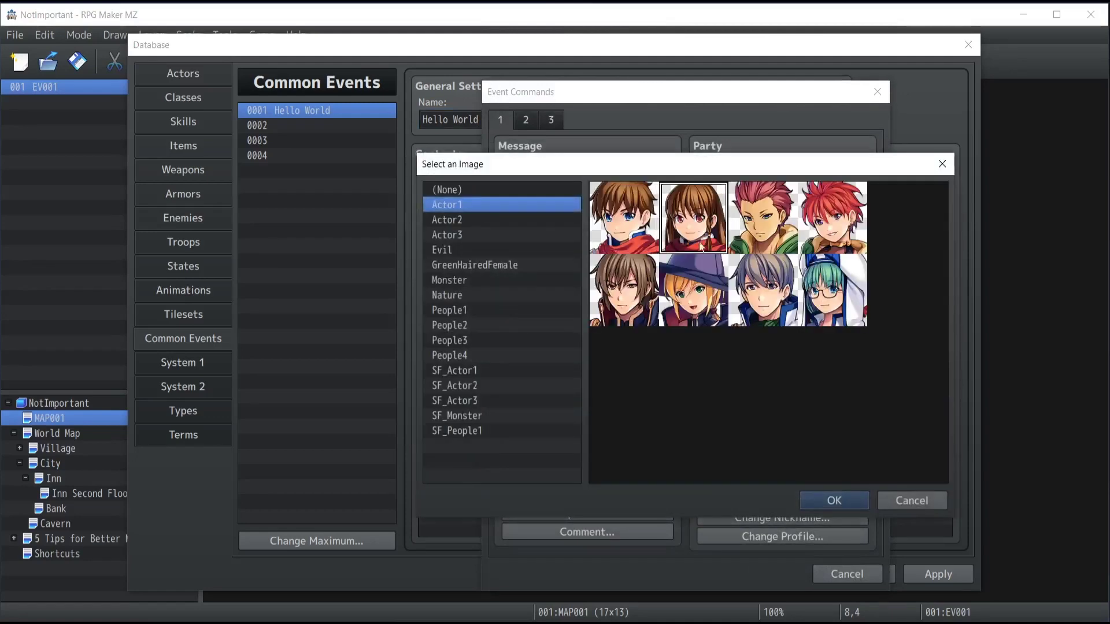
left_click(838, 503)
type("Hello World!")
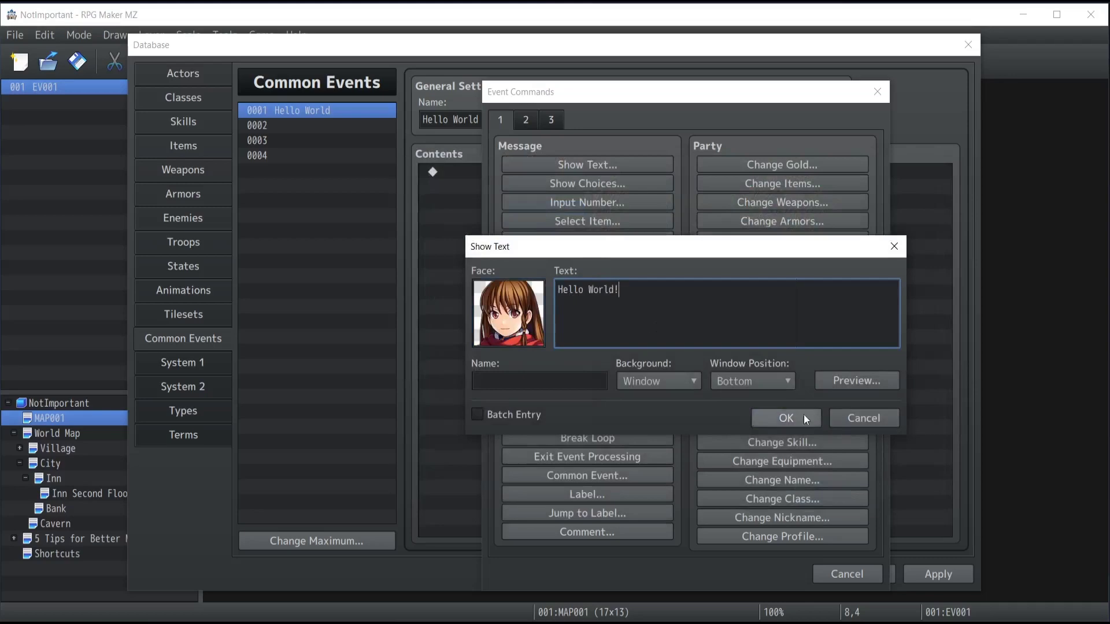
left_click(787, 418)
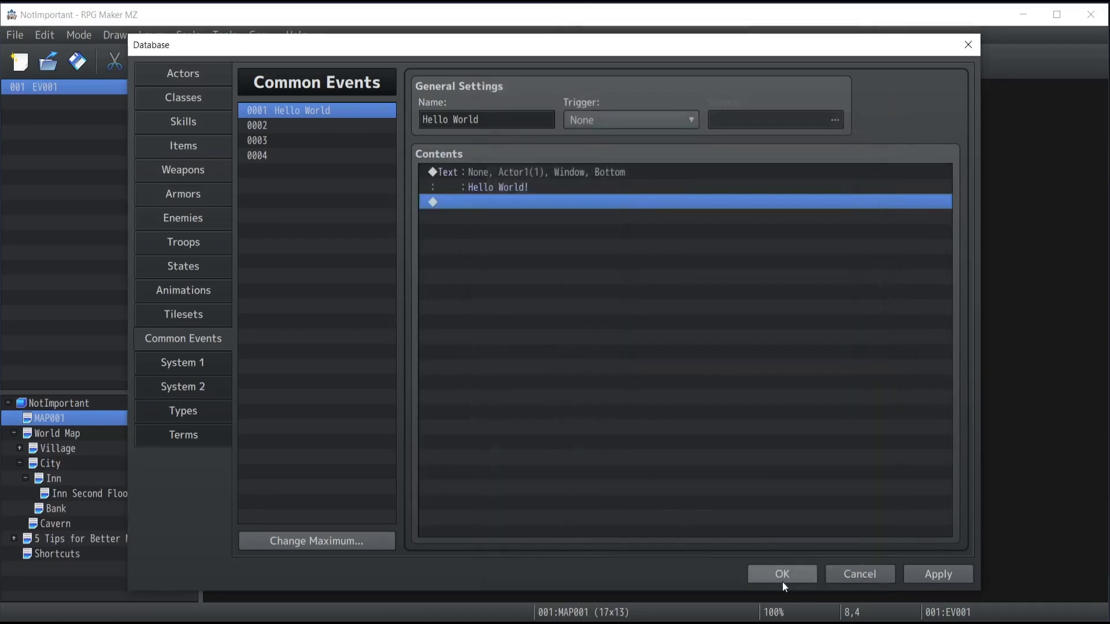
Save the Database and project, then give map event EV001 a Common Event: Hello World command.
left_click(779, 574)
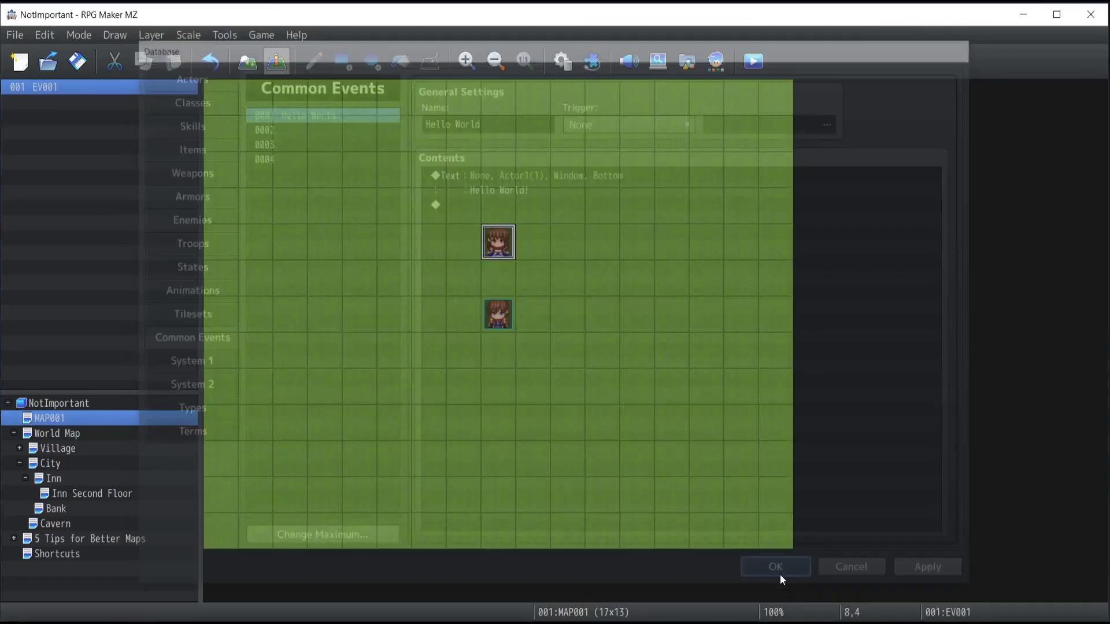
left_click(77, 61)
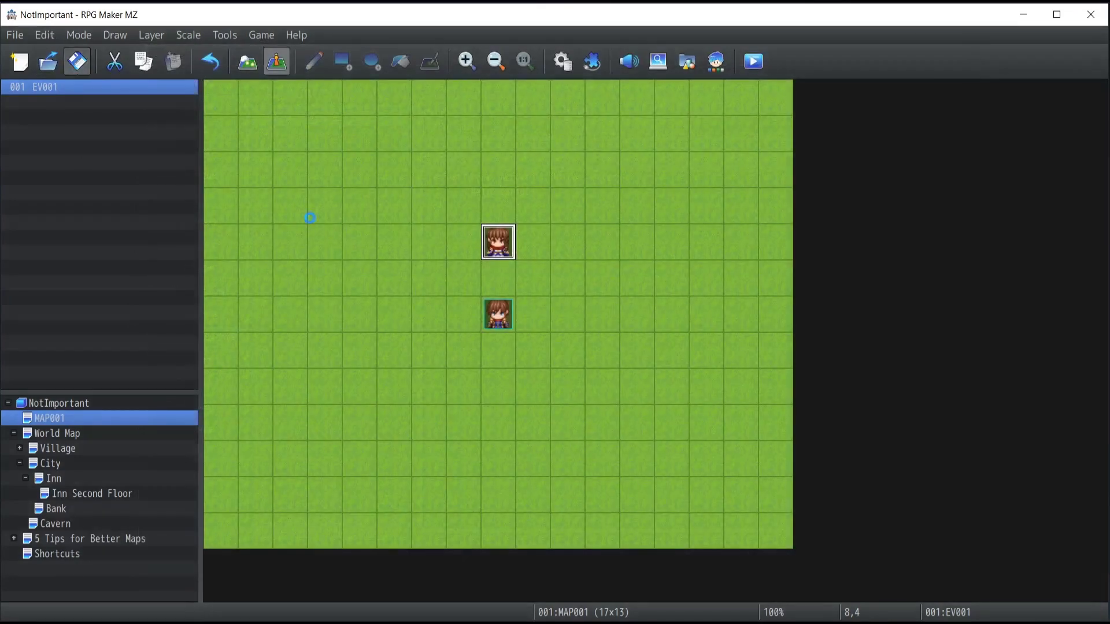
double_click(500, 248)
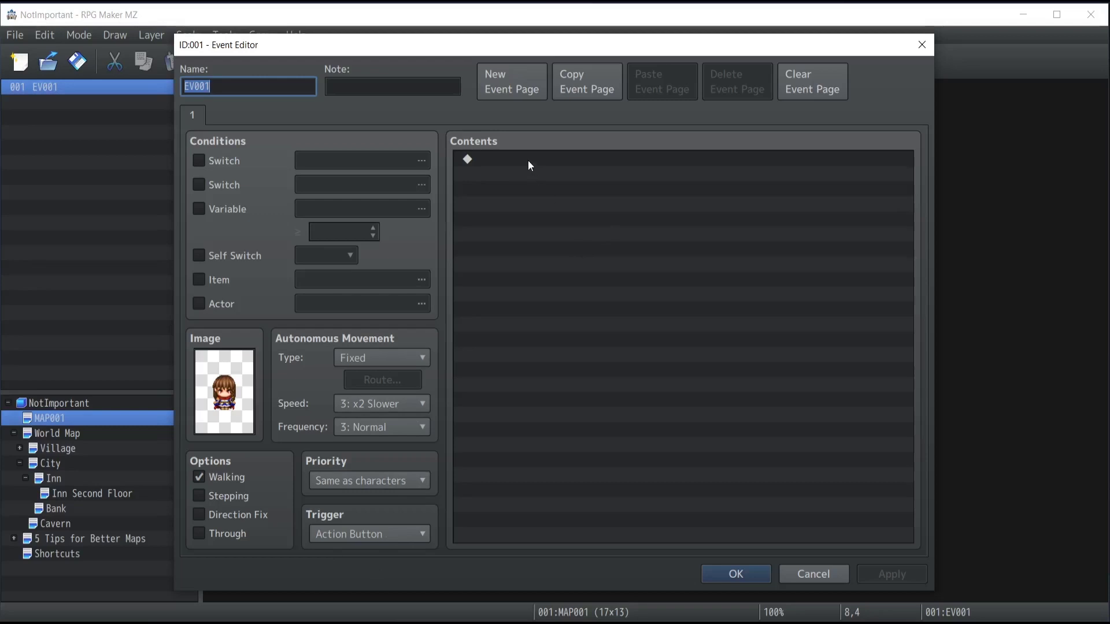
double_click(528, 162)
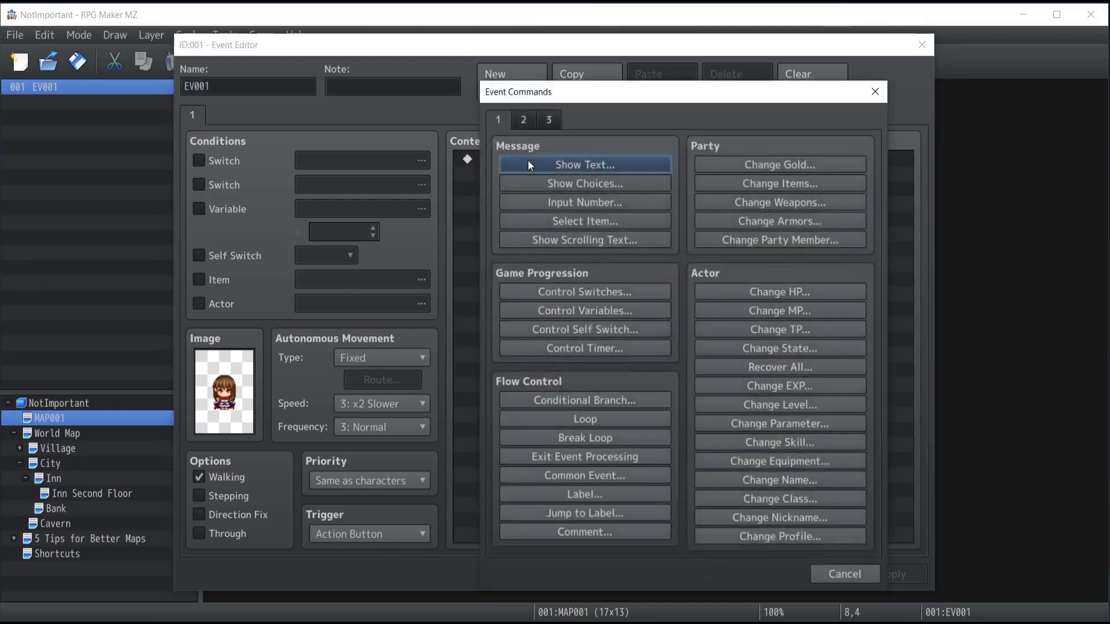
left_click(544, 478)
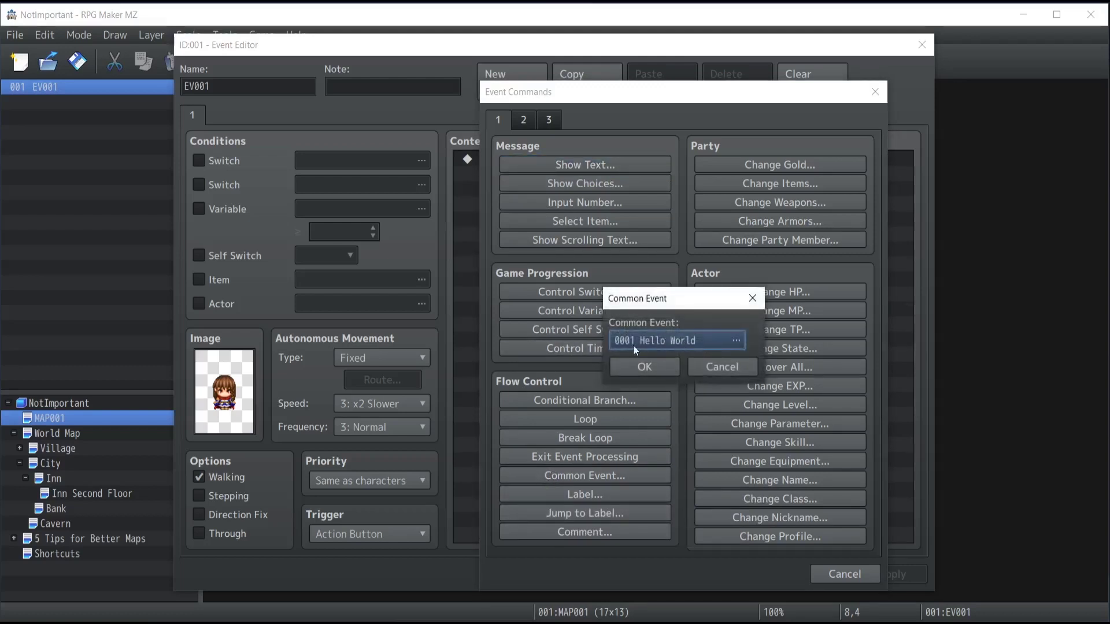
left_click(642, 370)
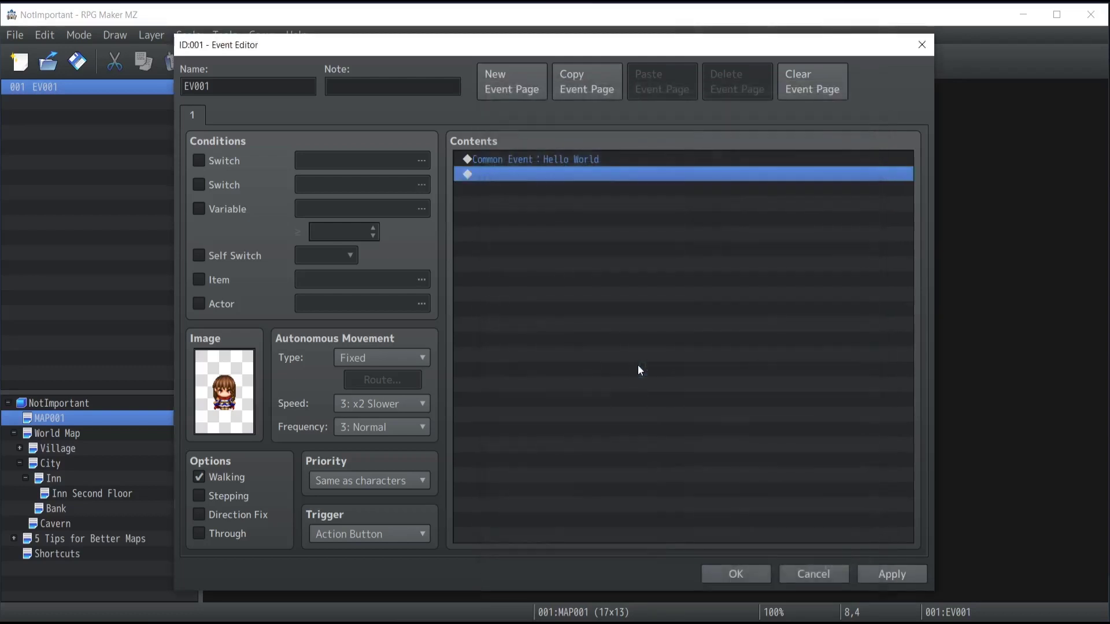
Close the event editor and playtest a new game, talking to the NPC to see 'Hello World!'.
left_click(739, 574)
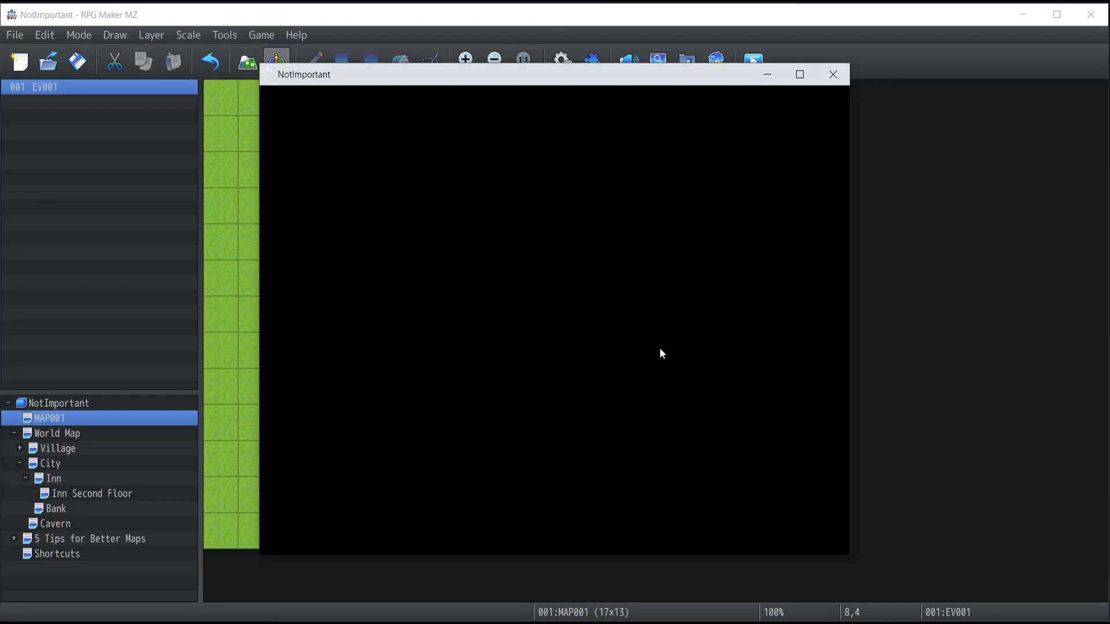
key("Return")
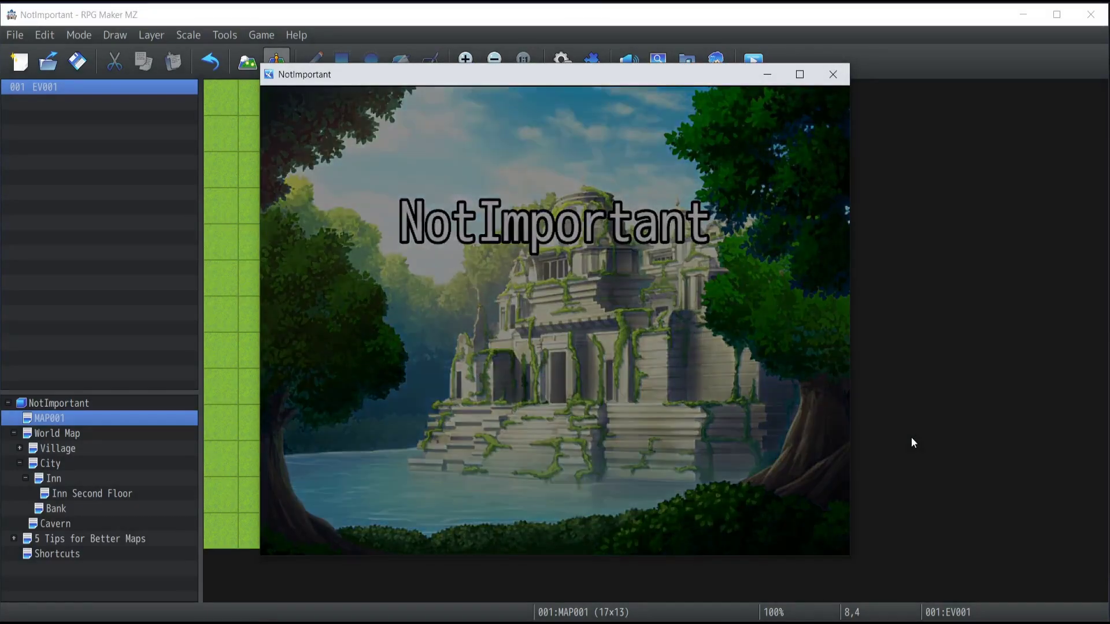
key("Up")
key("Return")
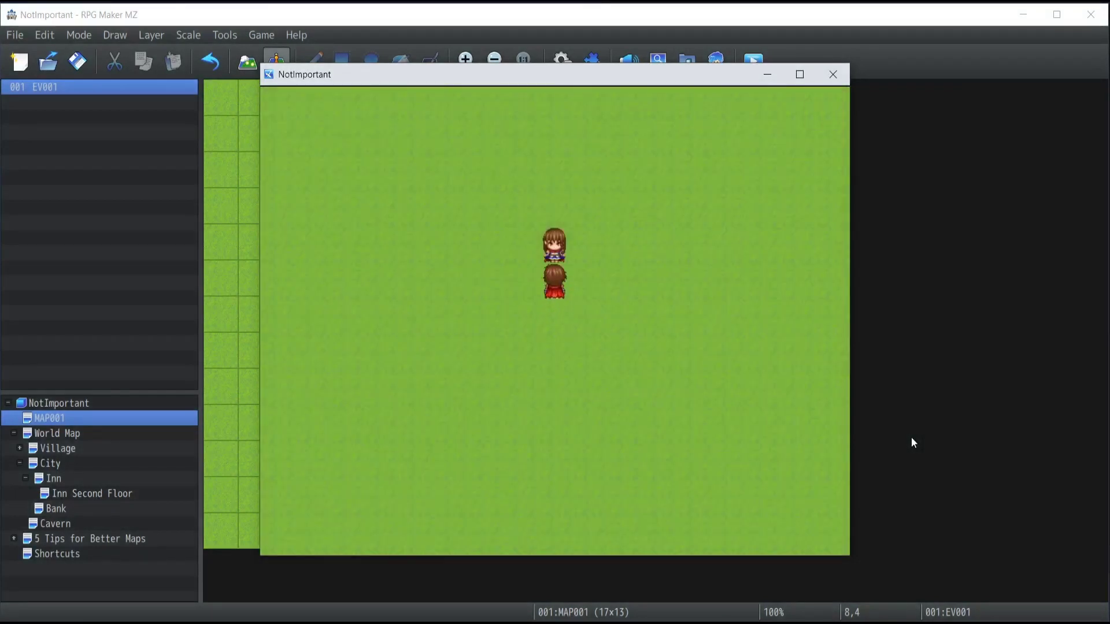
key("Return")
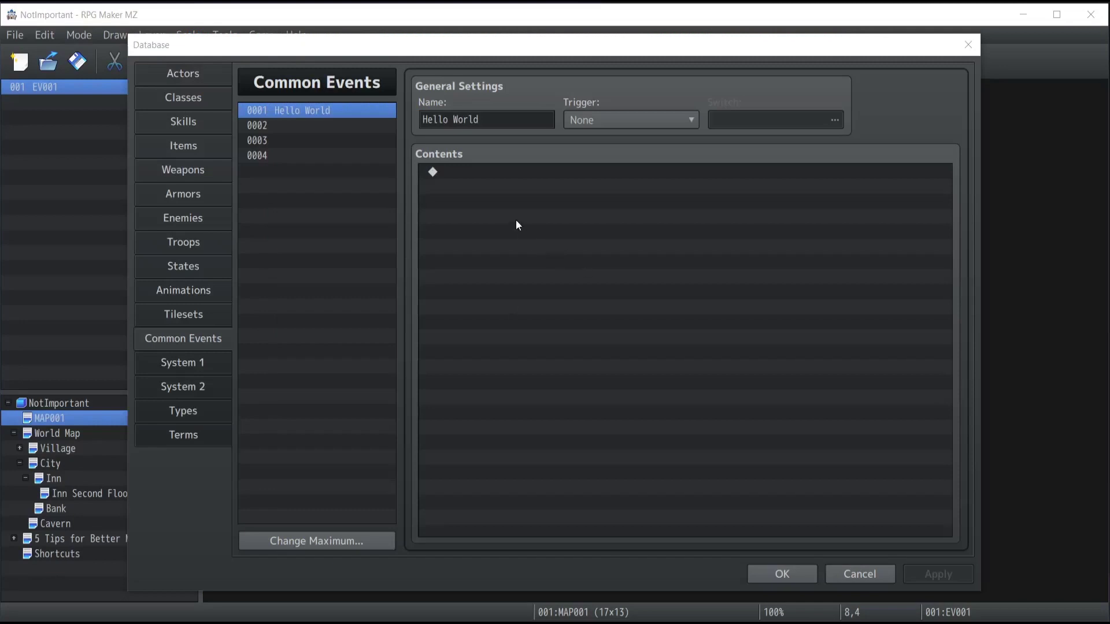
Set the Hello World trigger to Autorun, gated by switch 0003 renamed myCommonEvent.
left_click(681, 123)
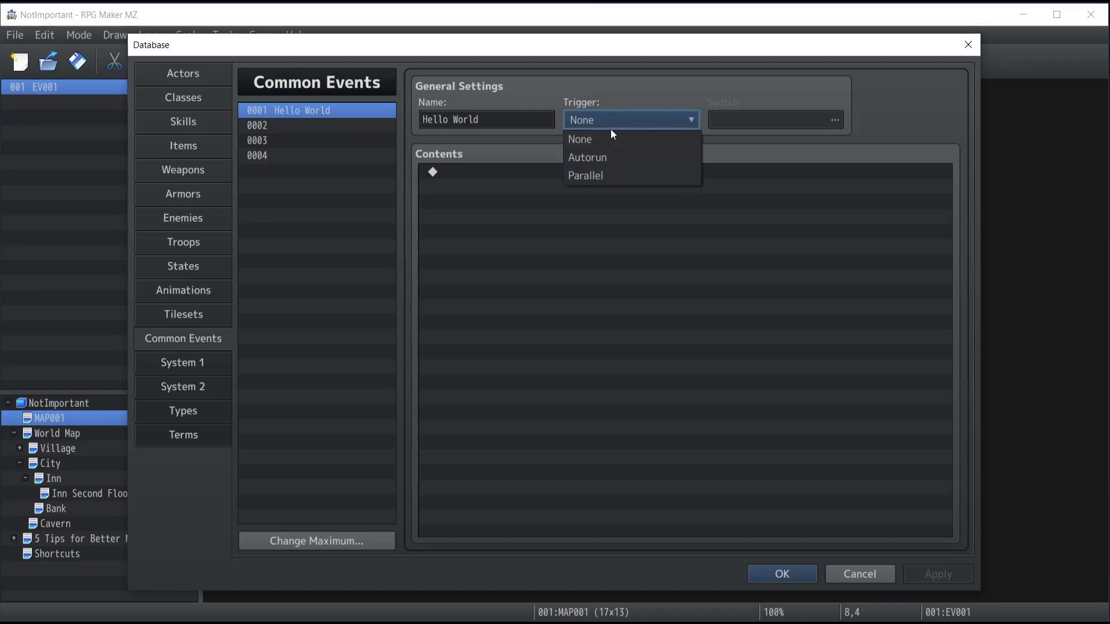
left_click(609, 158)
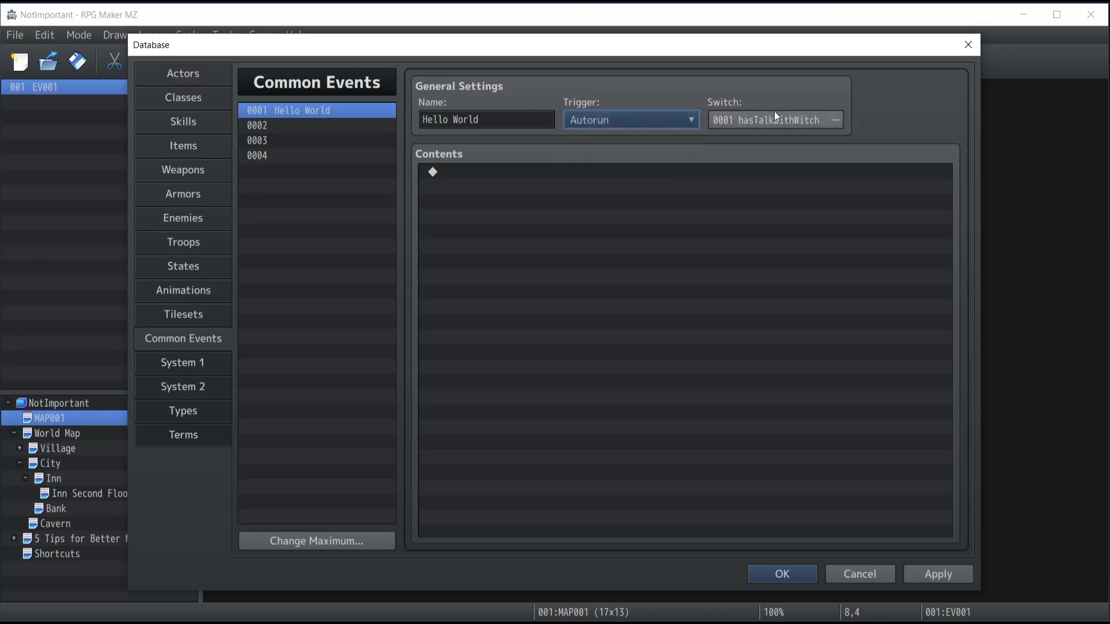
left_click(789, 121)
key("Down")
key("Down")
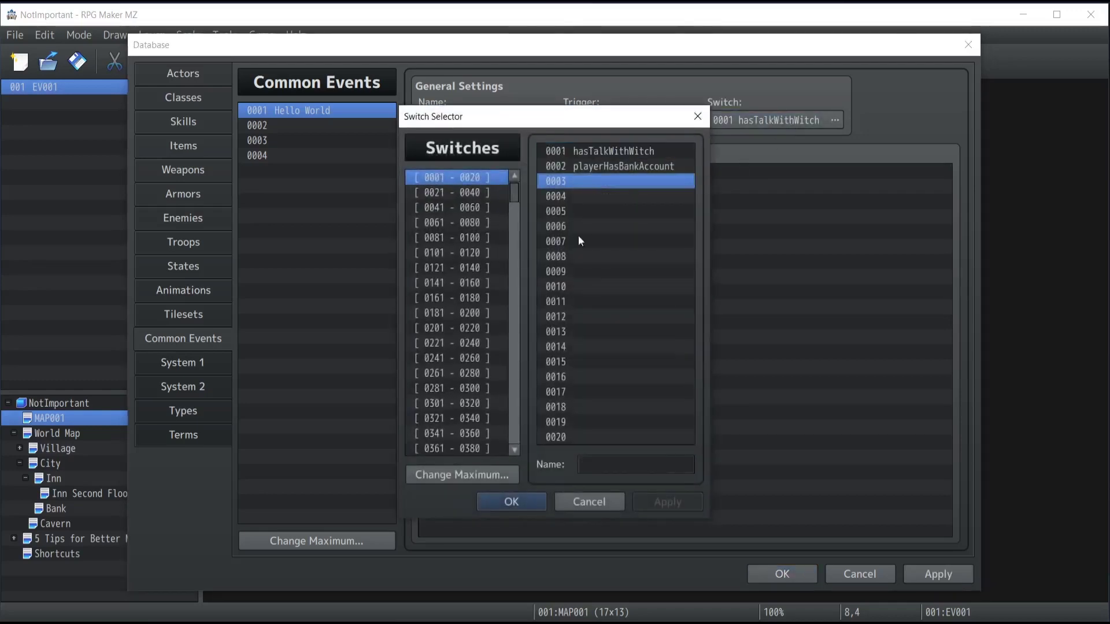
left_click(584, 459)
type("myCommonEvent")
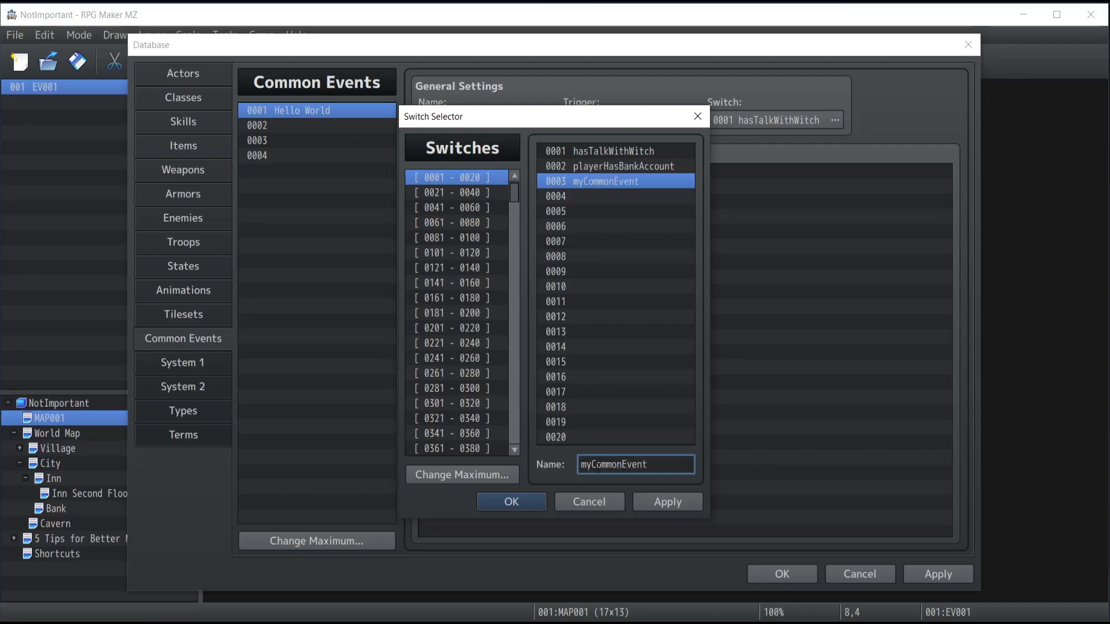
left_click(671, 502)
left_click(510, 503)
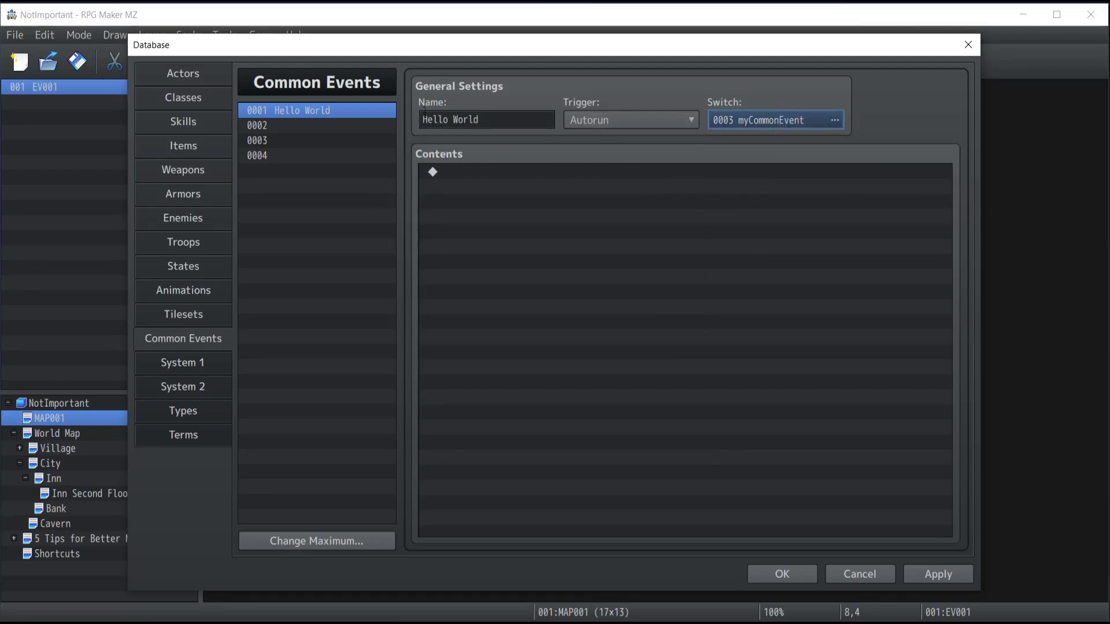
left_click(500, 180)
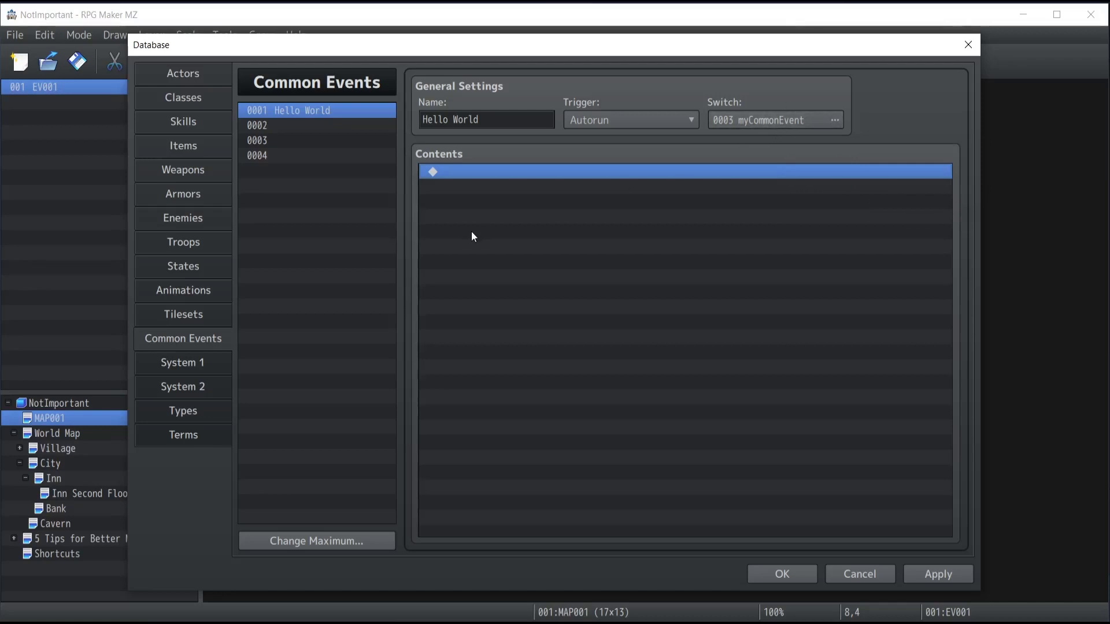
Change the trigger to Parallel and add a 'Hello World' message with the second Actor1 face.
left_click(610, 119)
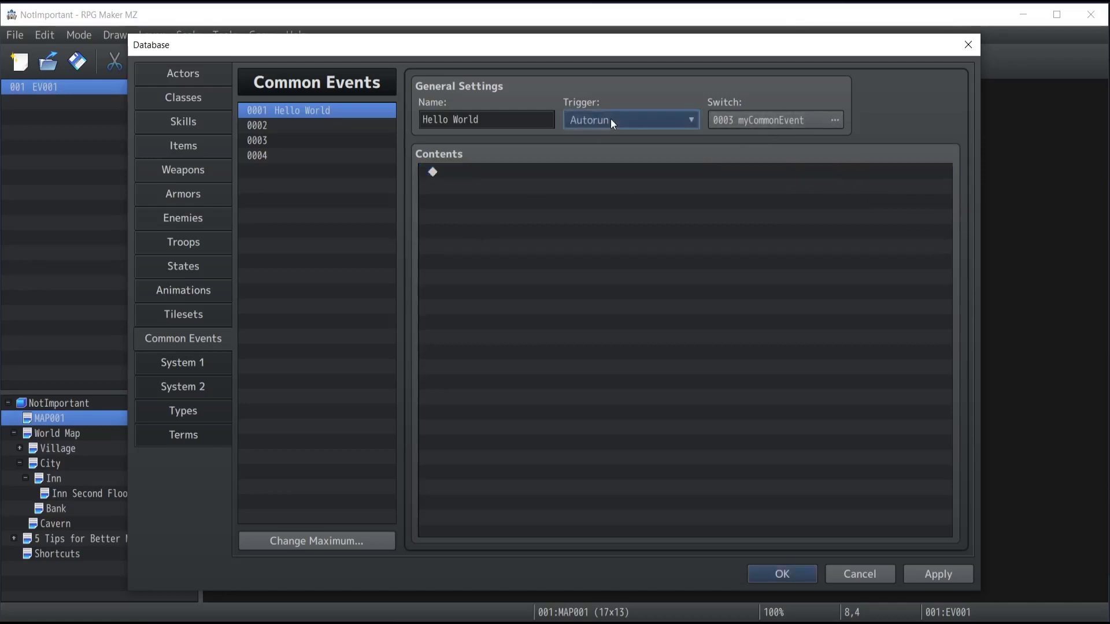
left_click(604, 181)
left_click(492, 184)
double_click(483, 172)
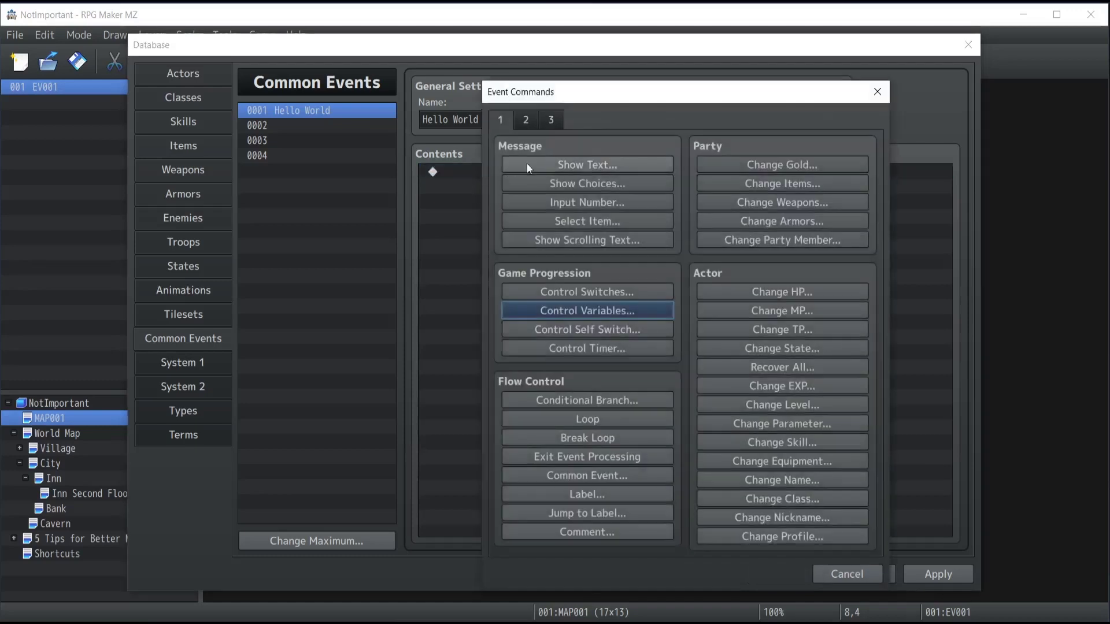
left_click(585, 166)
double_click(506, 318)
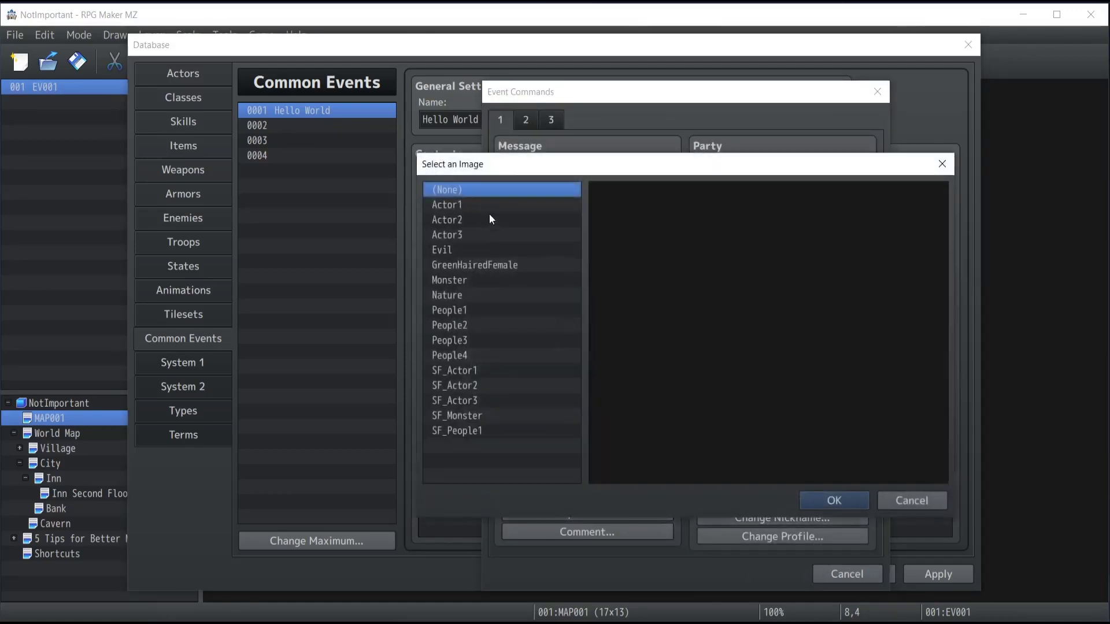
left_click(456, 206)
left_click(688, 223)
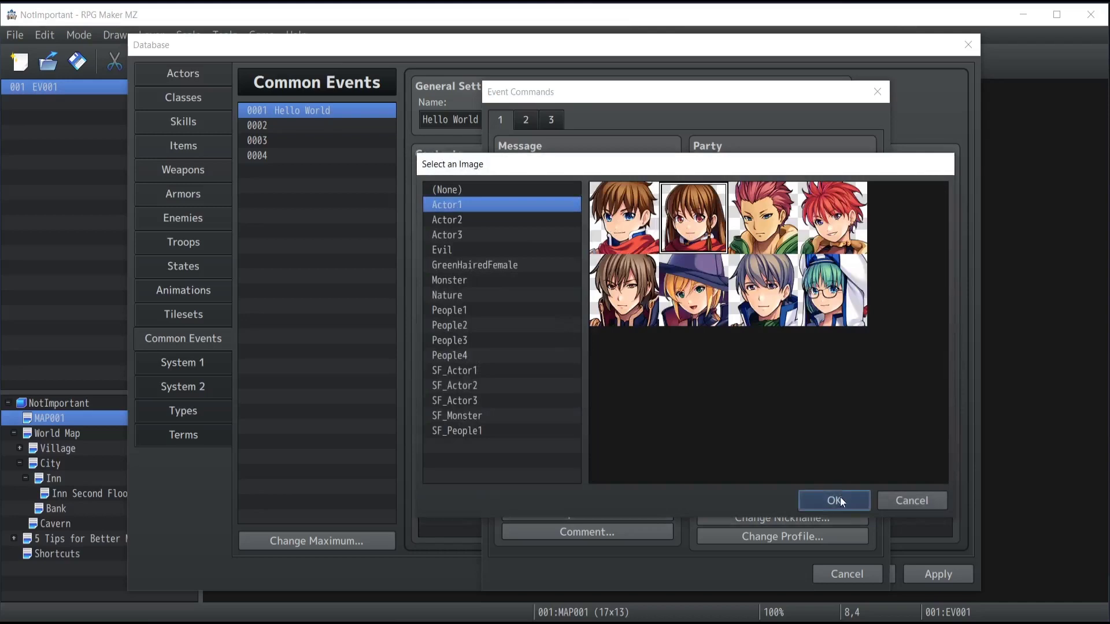
left_click(809, 501)
type("Hello")
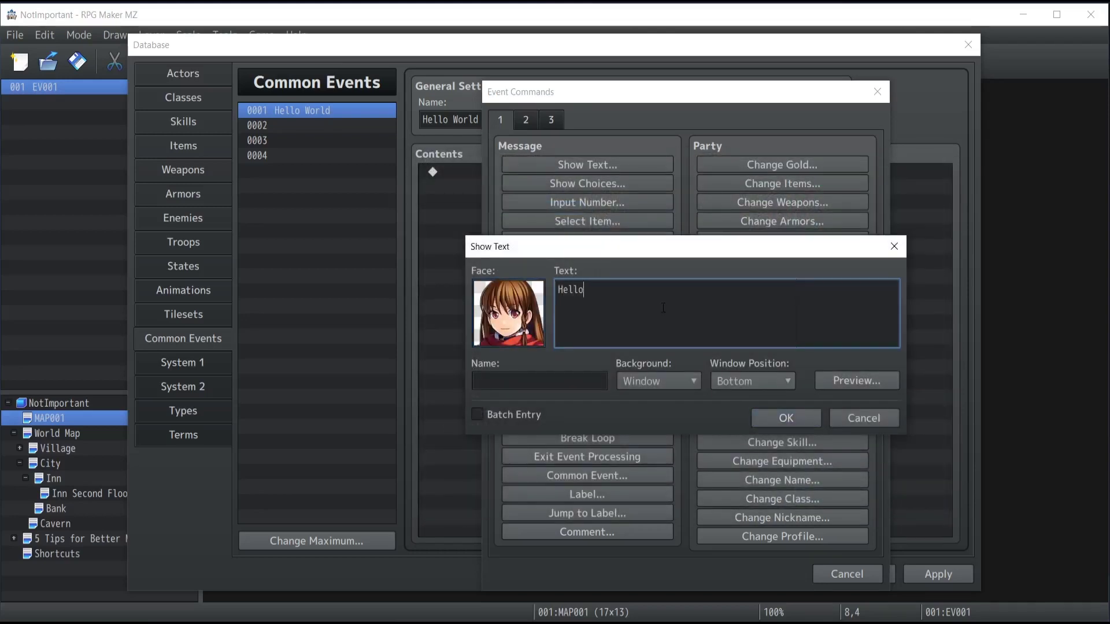
type(" World")
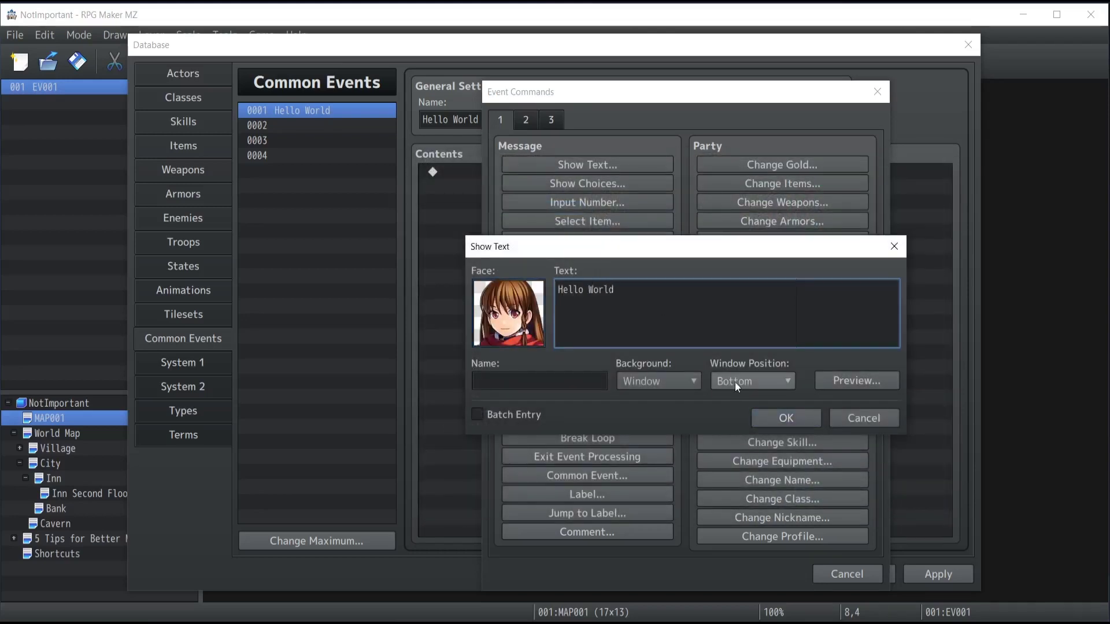
left_click(786, 417)
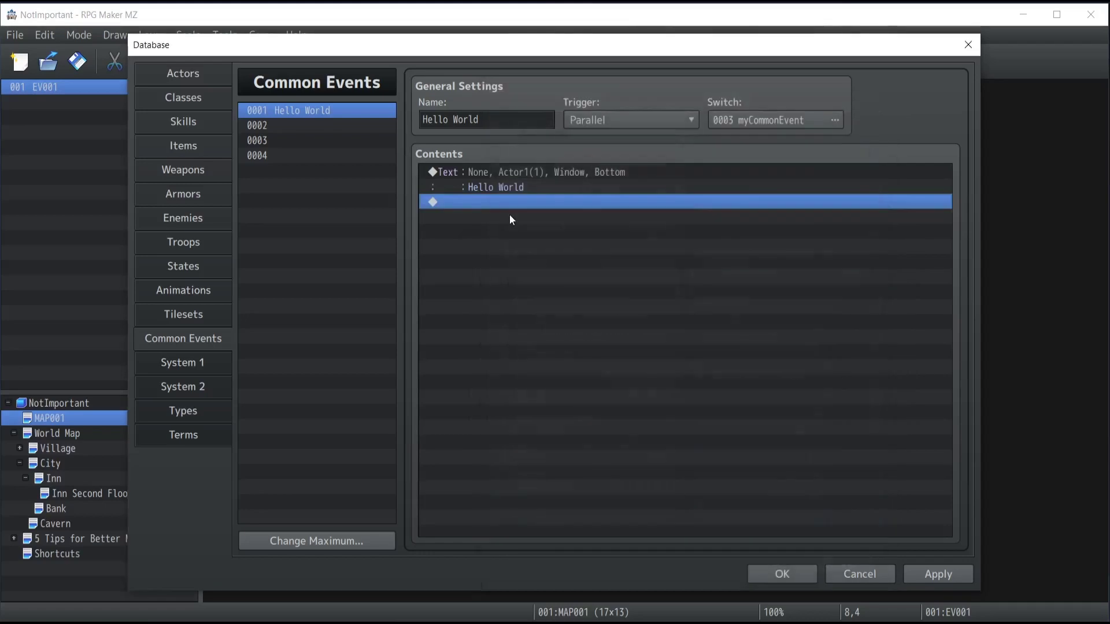
Add a 60-frame Wait after the message, apply the changes and close the Database.
double_click(474, 205)
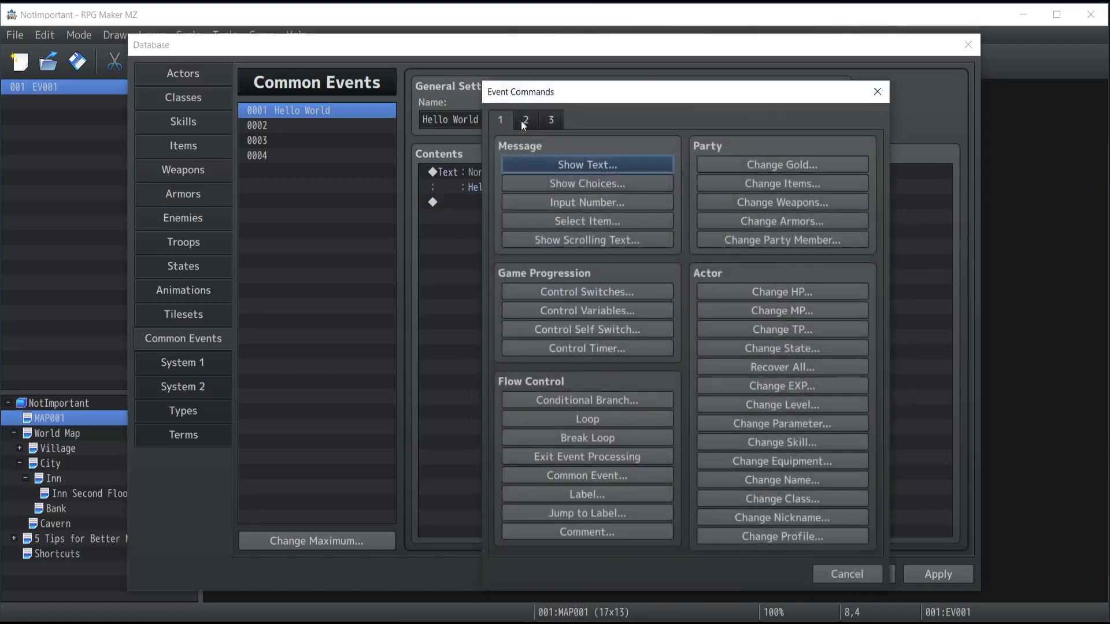
left_click(524, 121)
left_click(754, 164)
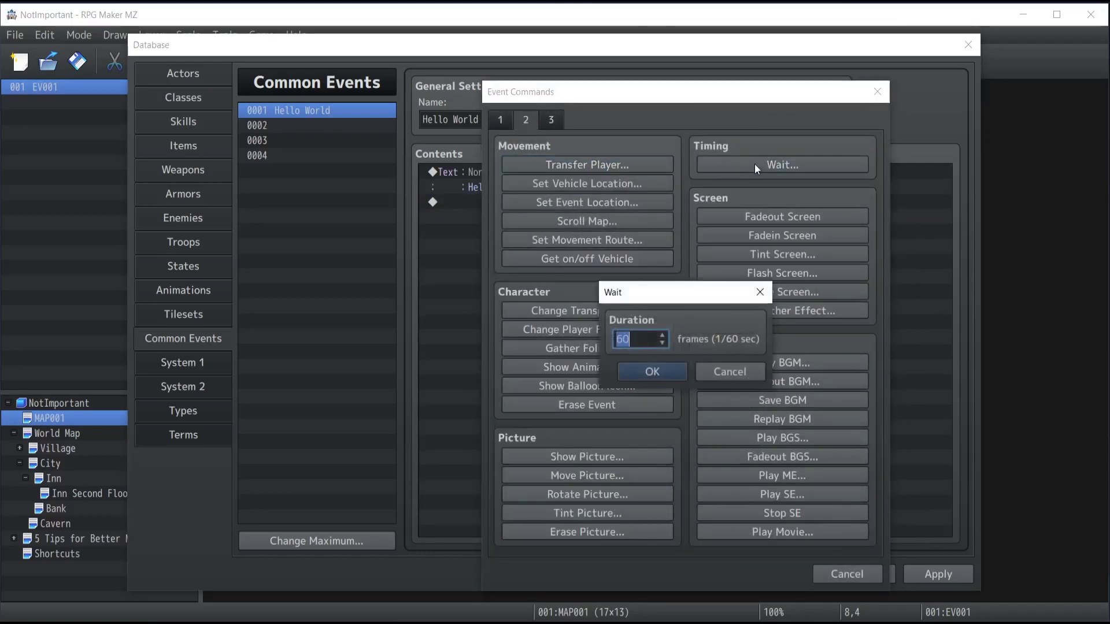
left_click(655, 373)
left_click(483, 200)
left_click(482, 170)
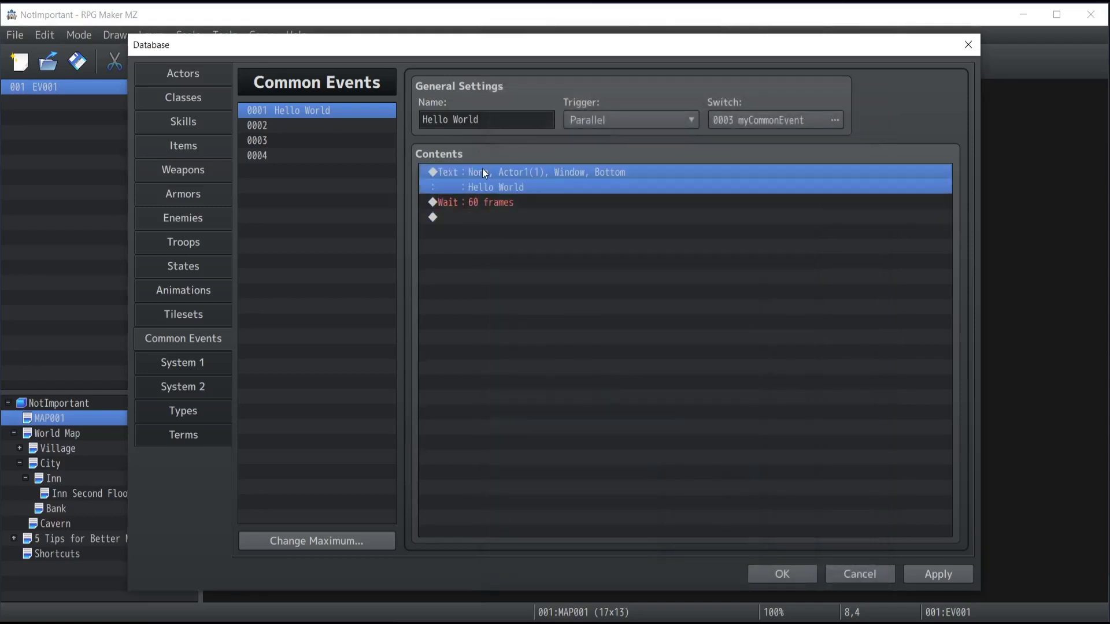
left_click(487, 206)
left_click(489, 171)
left_click(487, 203)
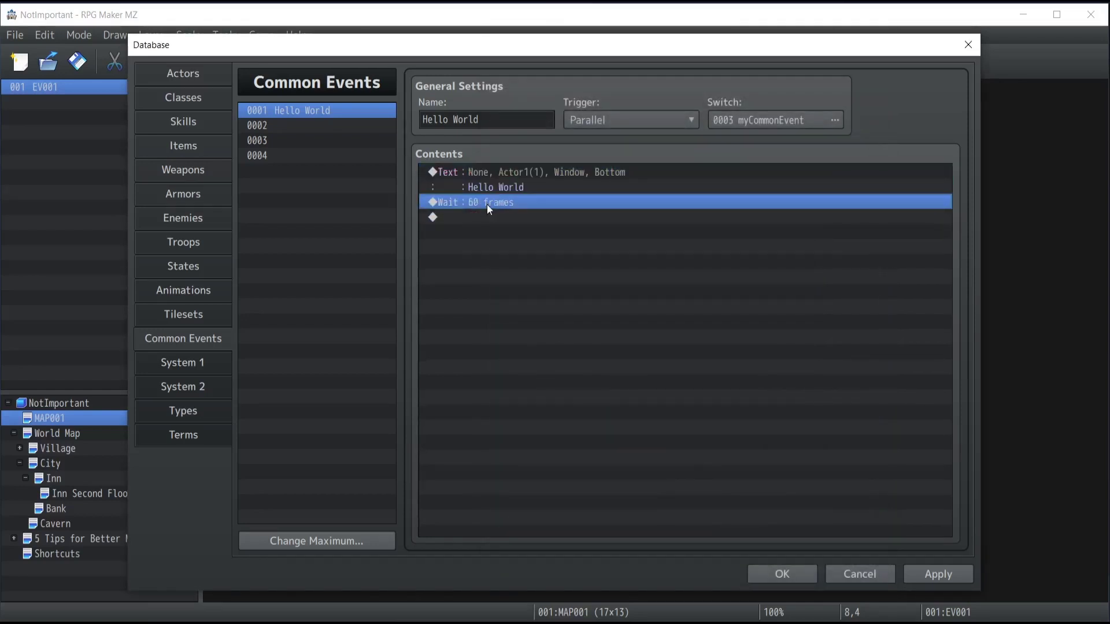
left_click(932, 579)
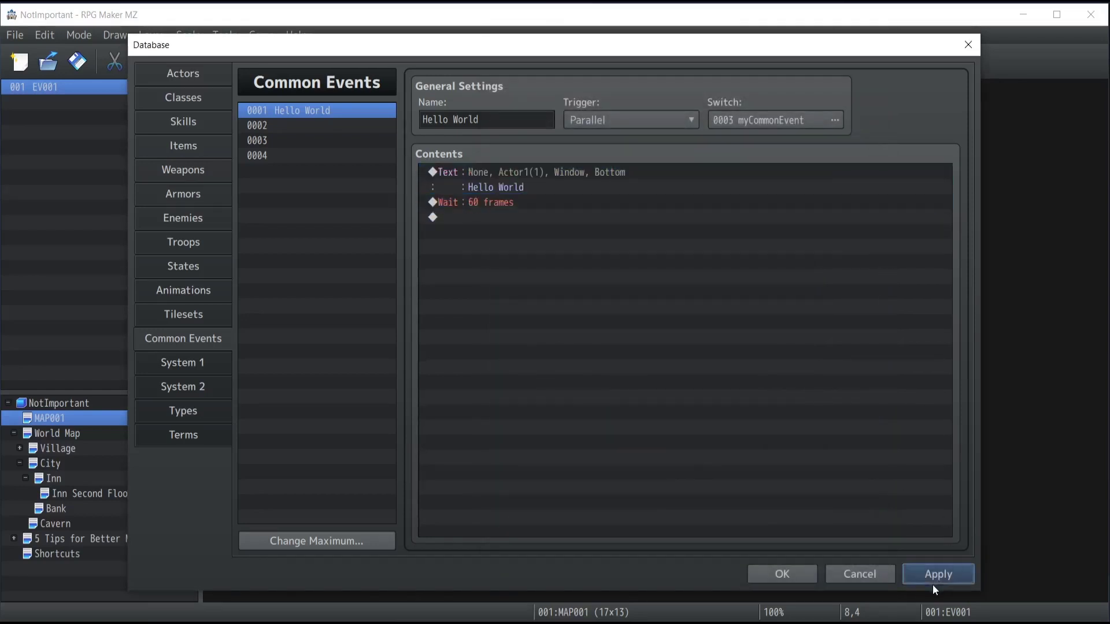
left_click(844, 579)
On EV001's first page, add Control Switches turning 0003 myCommonEvent ON.
double_click(501, 245)
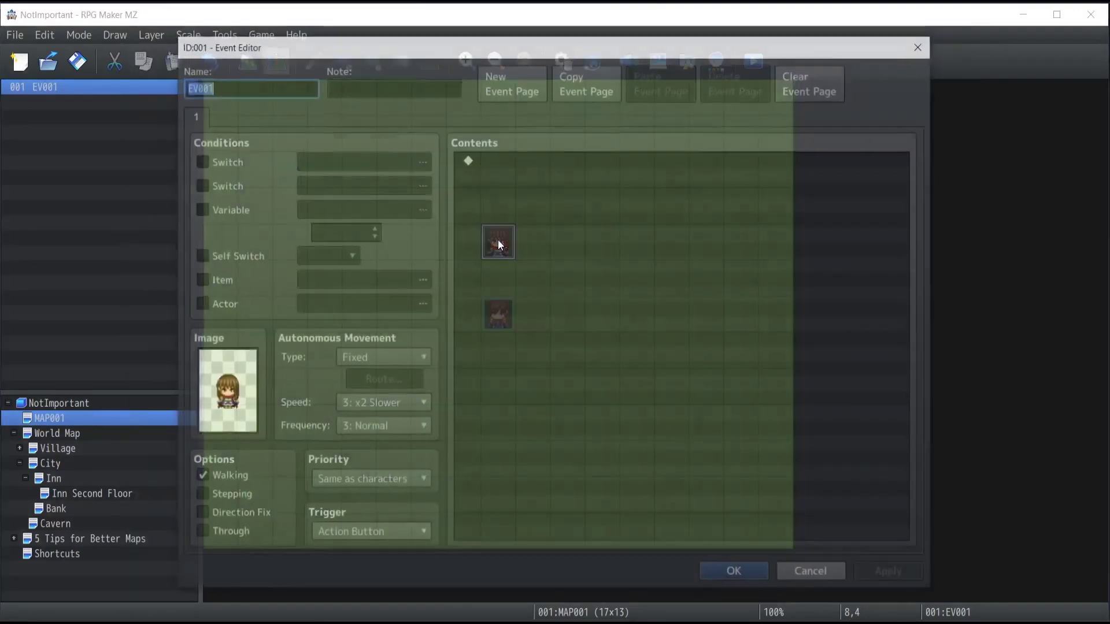
left_click(518, 163)
double_click(518, 163)
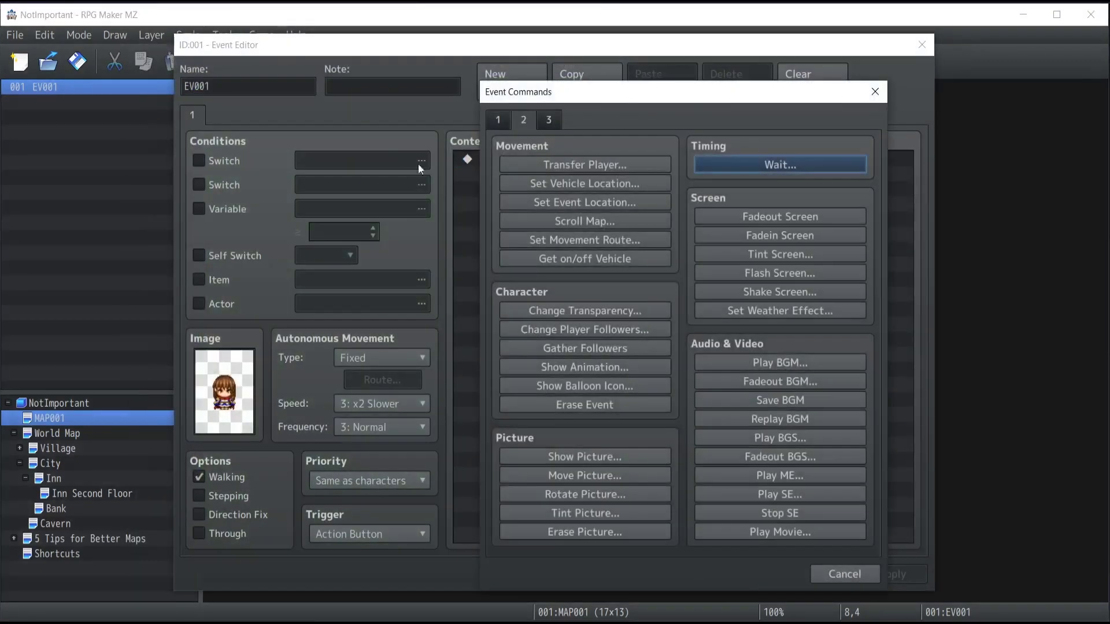
left_click(497, 121)
left_click(560, 292)
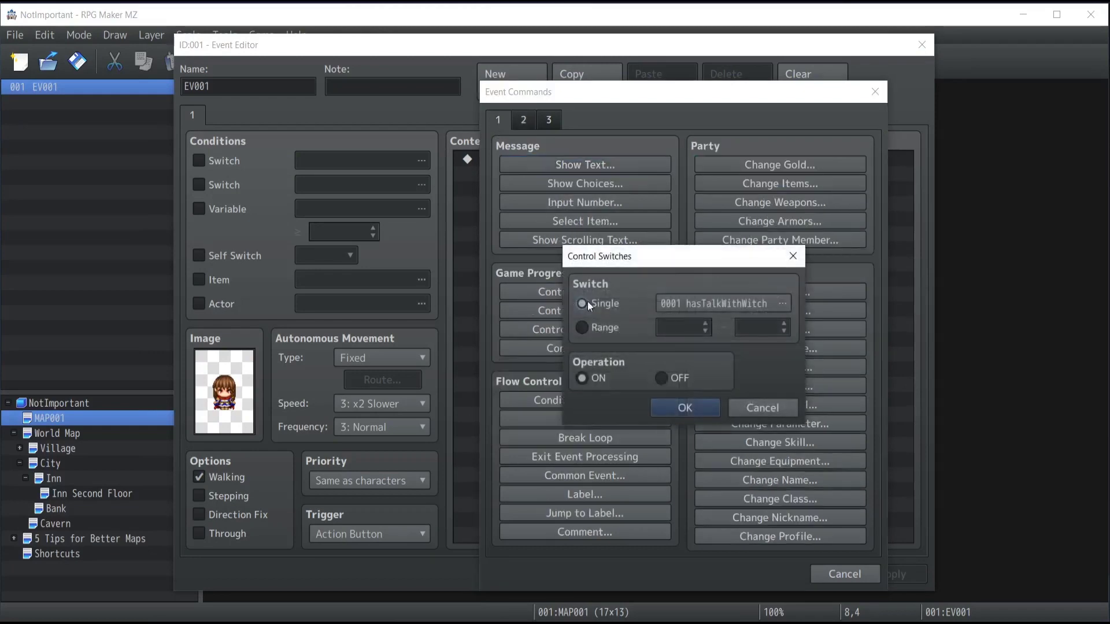
left_click(733, 303)
left_click(642, 521)
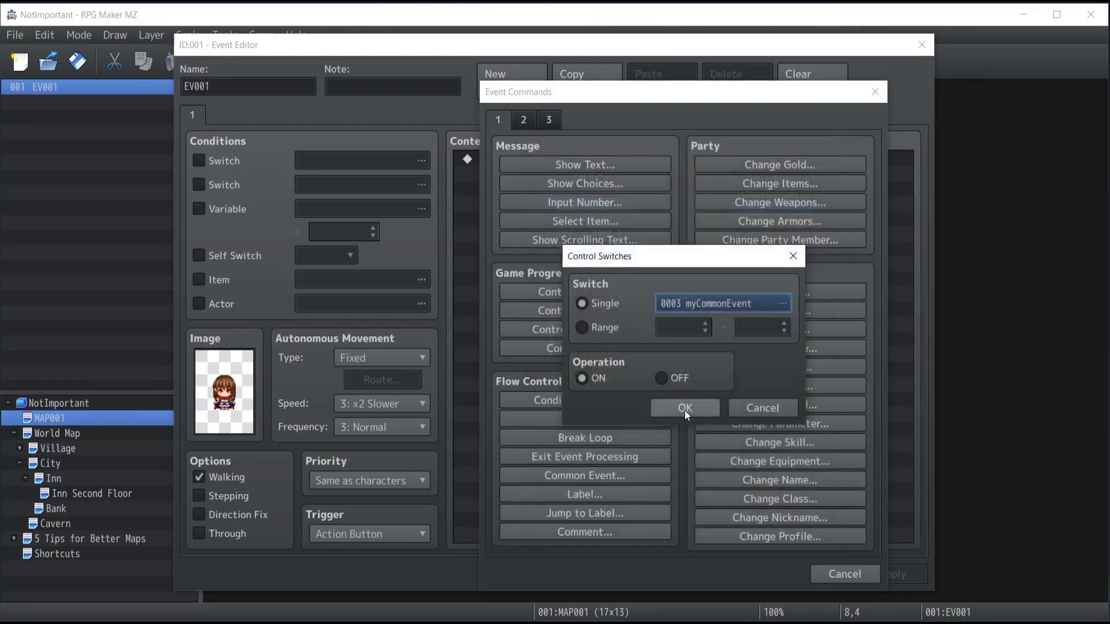
left_click(684, 411)
Duplicate the page as page 2, conditioned on switch 0003, with its command set to OFF.
left_click(551, 84)
left_click(641, 75)
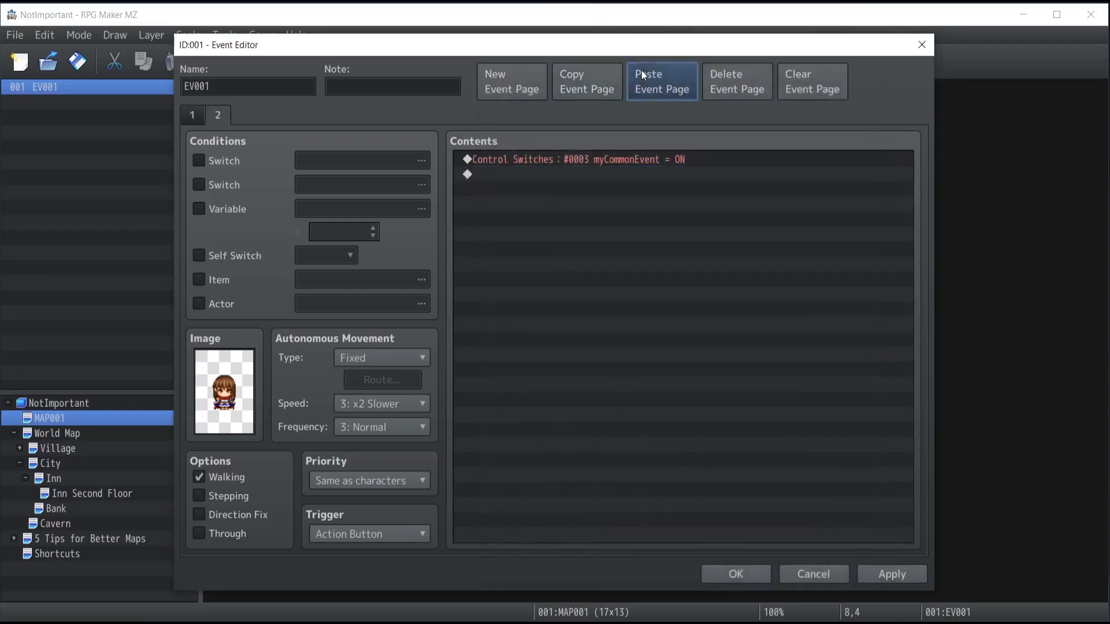
left_click(198, 161)
left_click(368, 159)
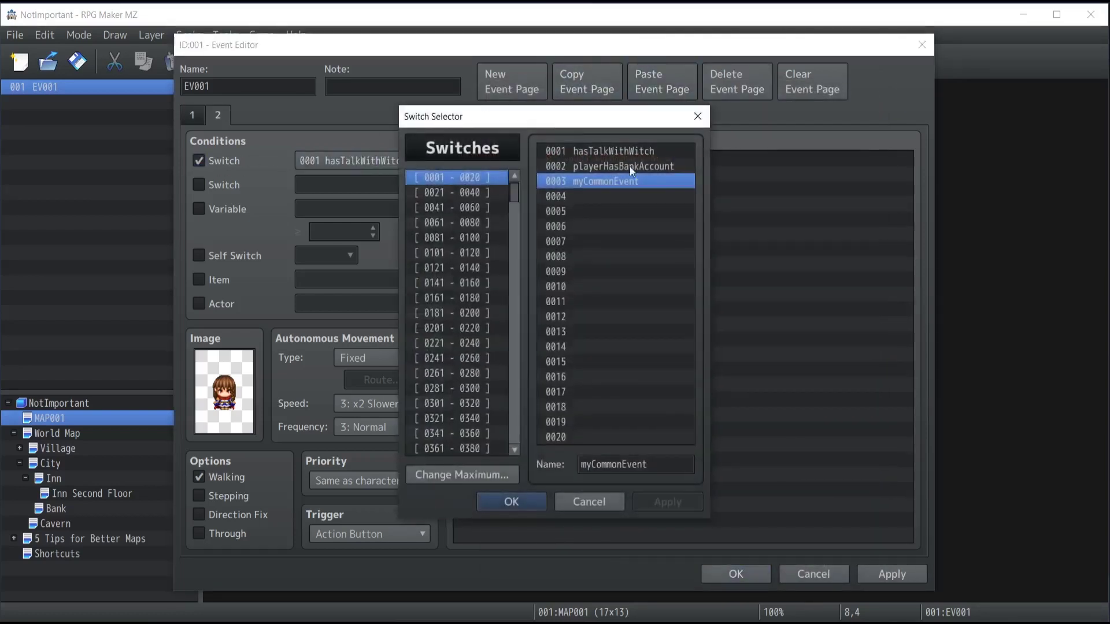
left_click(526, 496)
double_click(598, 154)
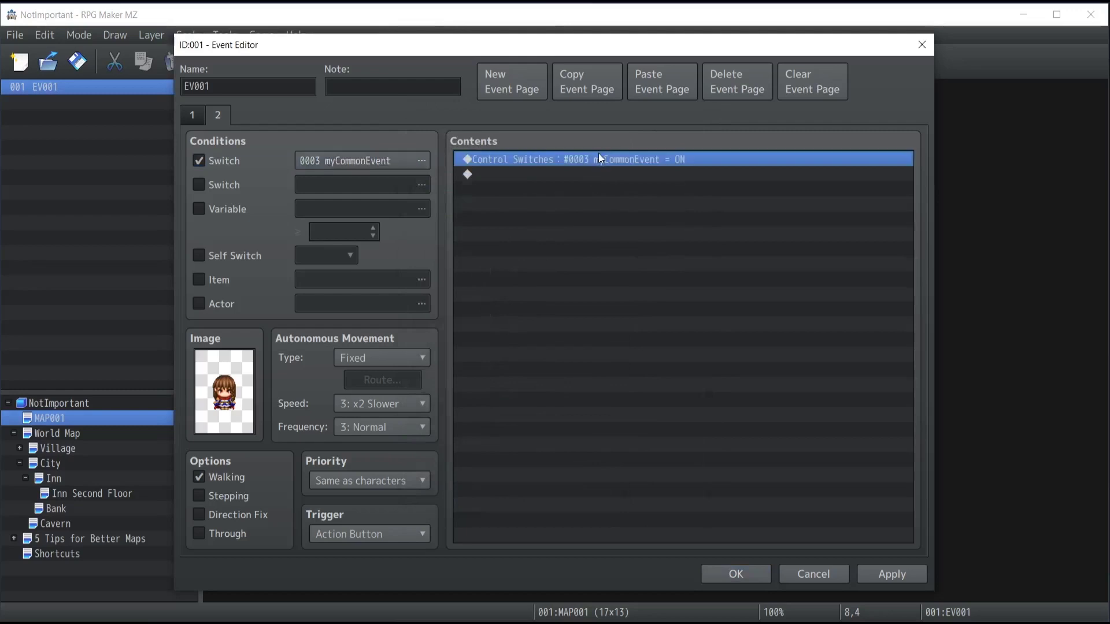
left_click(659, 380)
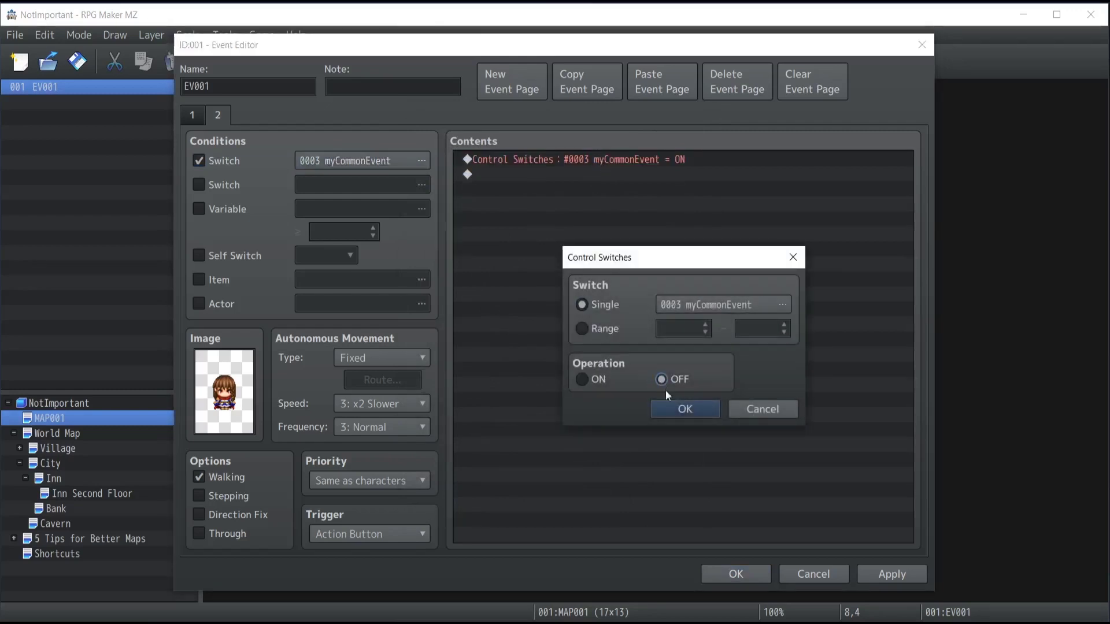
left_click(692, 415)
left_click(193, 117)
left_click(522, 160)
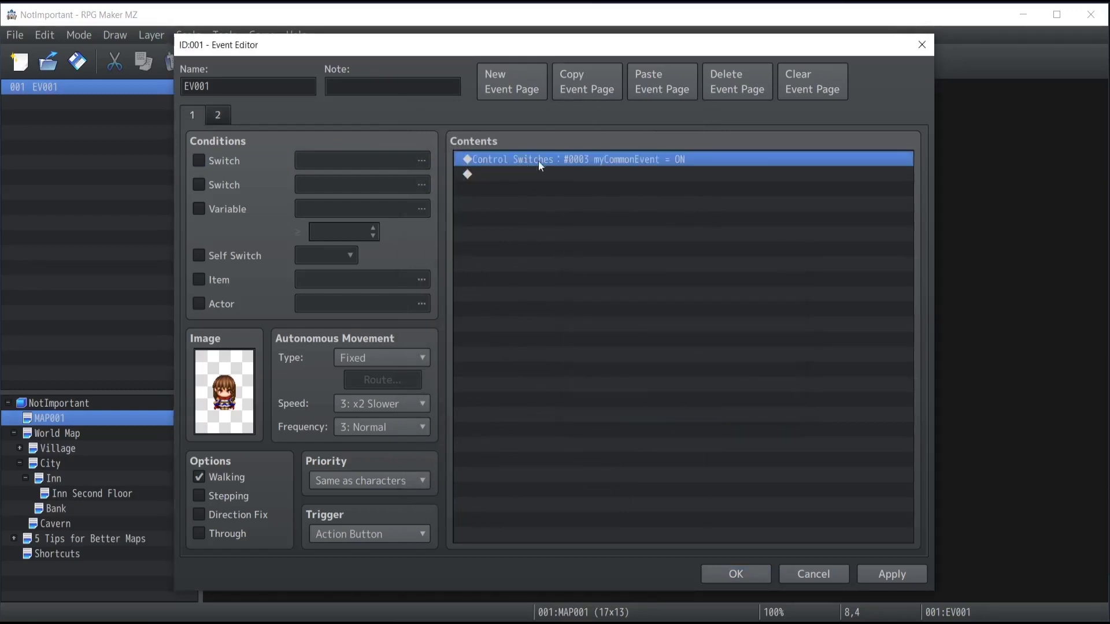
left_click(222, 114)
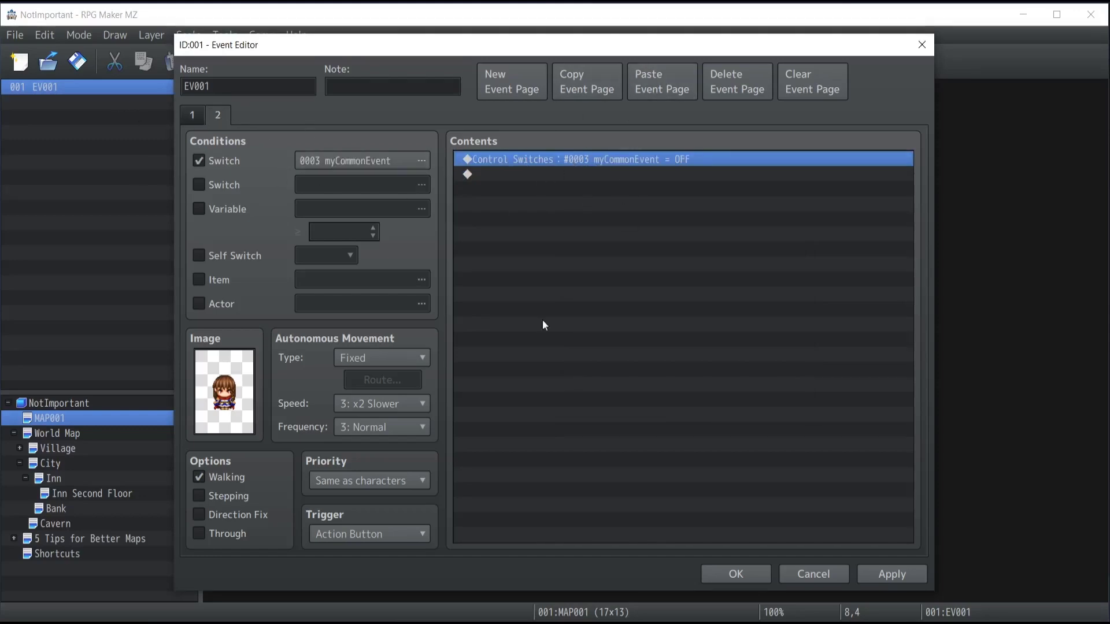
left_click(740, 570)
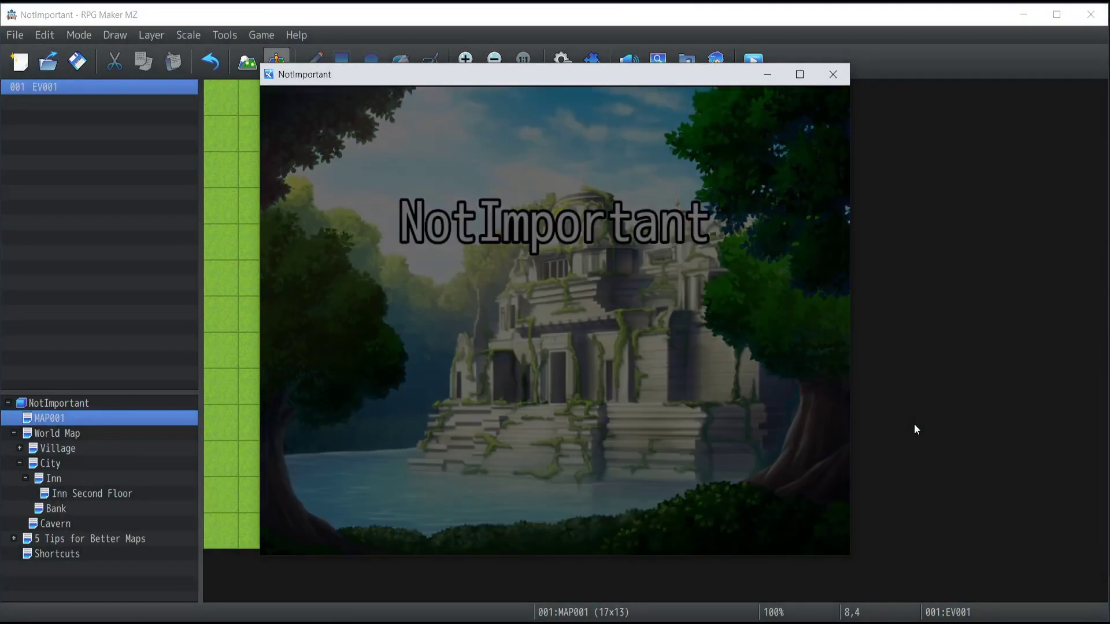
In the playtest, walk up to the NPC and talk to it to show the Hello World message.
key("Up")
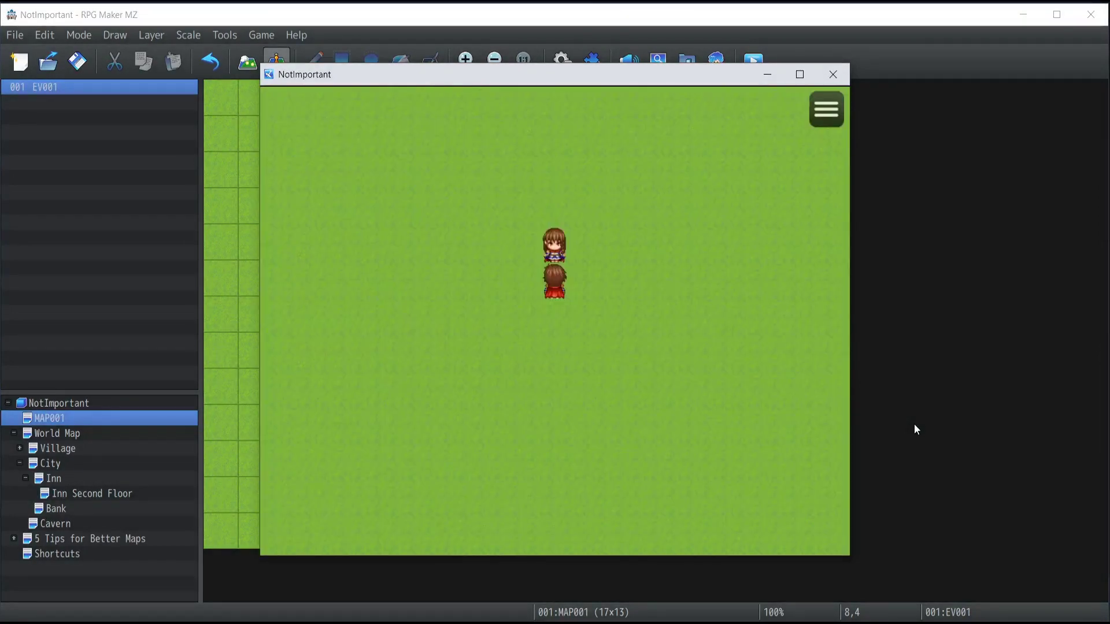
key("Return")
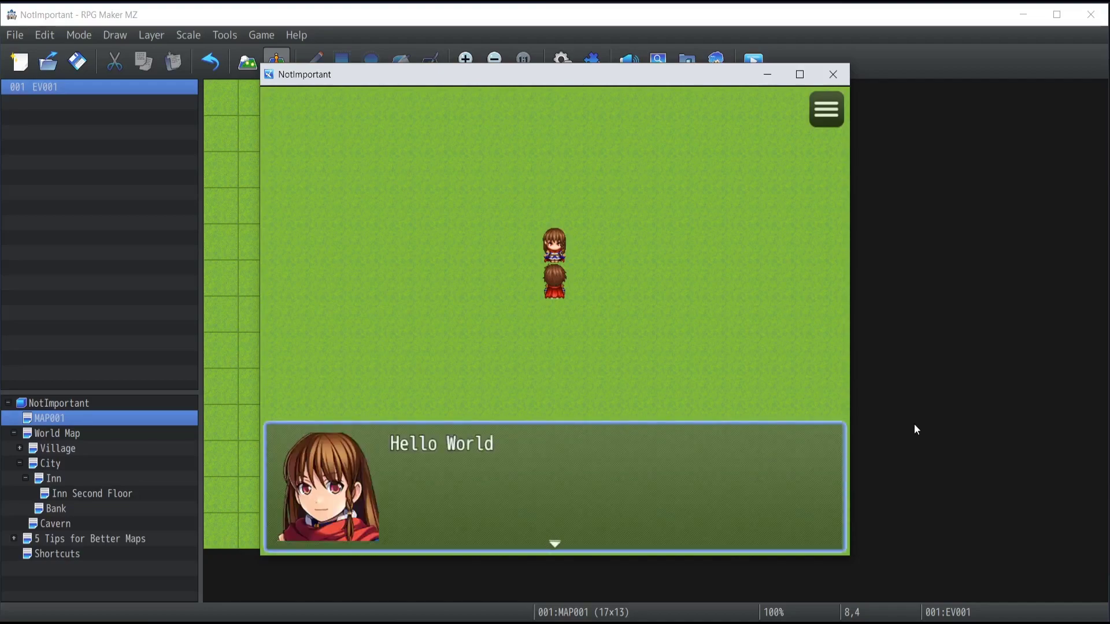
key("Return")
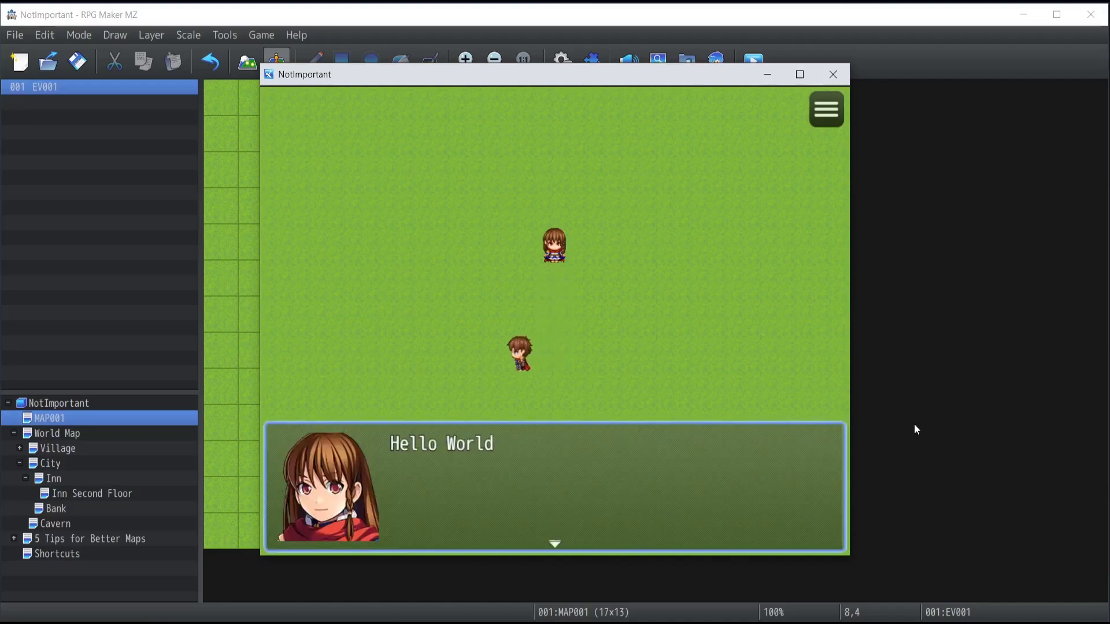
key("Return")
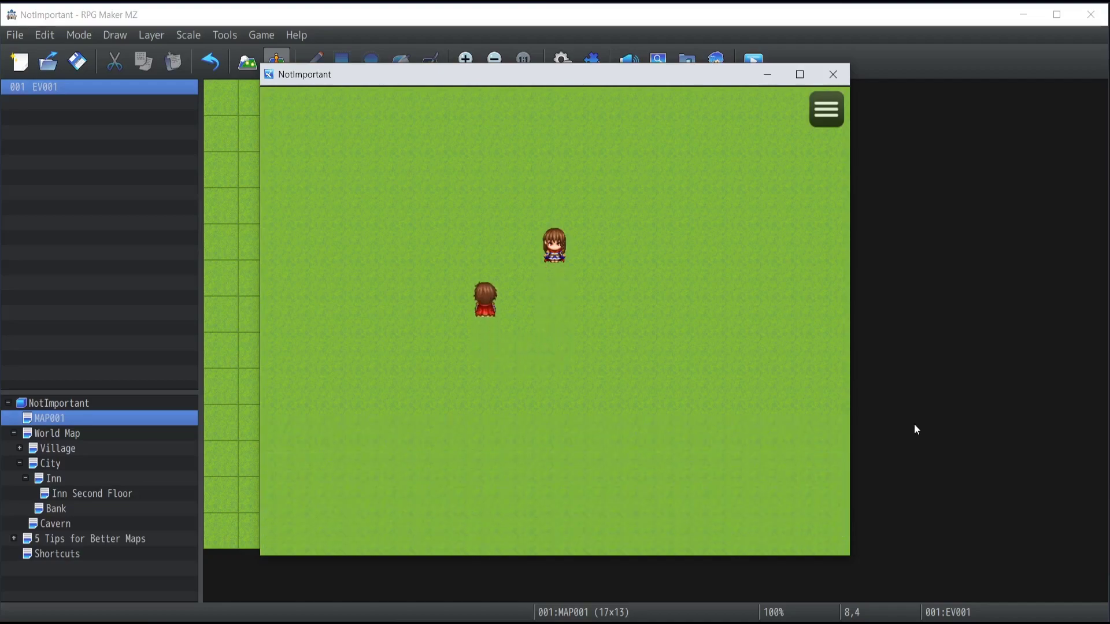
key("Return")
key("Right")
key("Down")
key("Right")
key("Up")
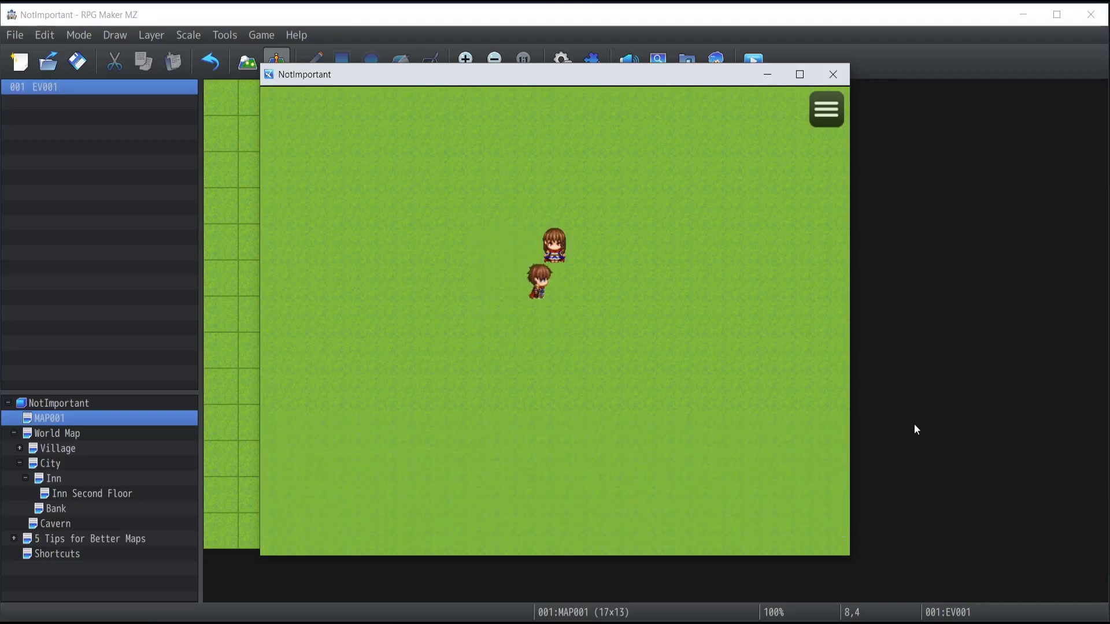
key("Return")
key("Return")
key("Up")
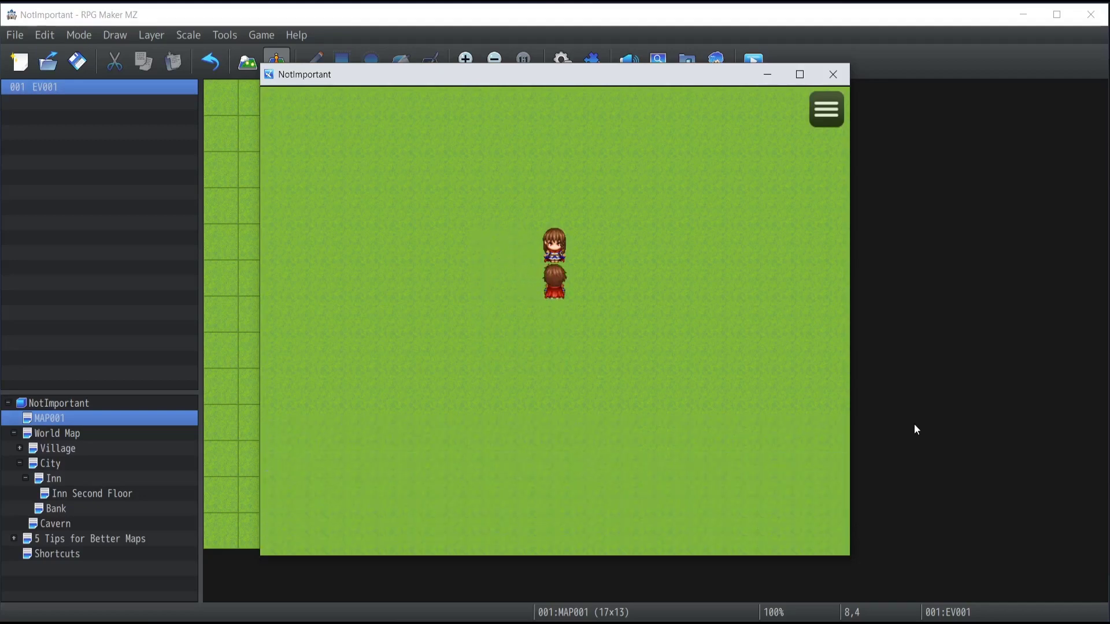
key("Return")
key("Return")
Walk back around to the NPC, trigger Hello World again, then close the playtest window.
key("Down")
key("Down")
key("Down")
key("Down")
key("Left")
key("Left")
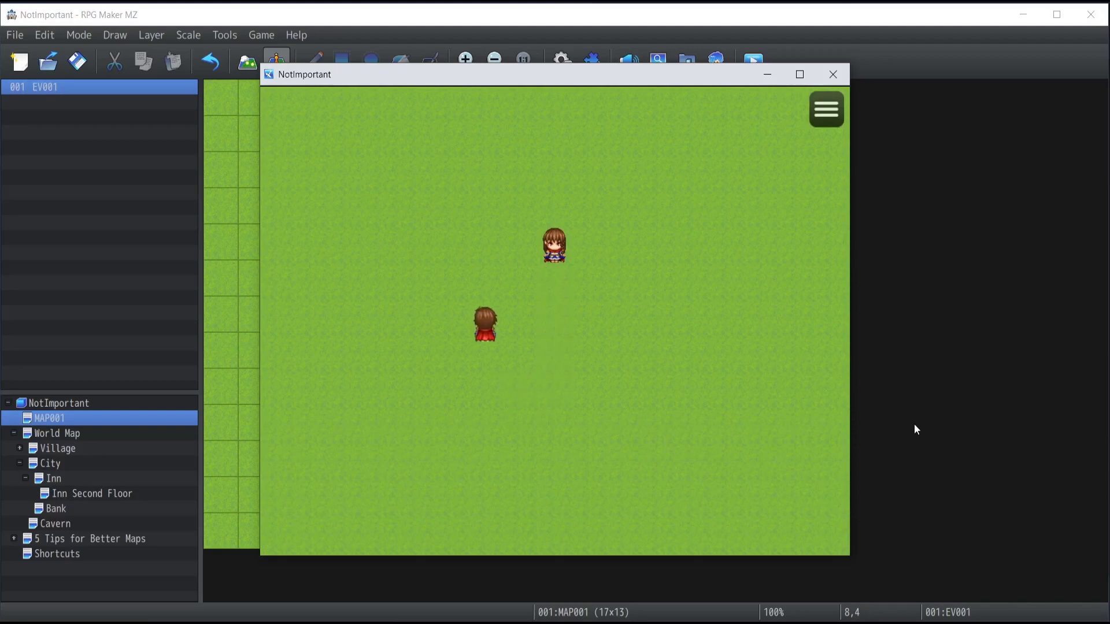
key("Up")
key("Right")
key("Up")
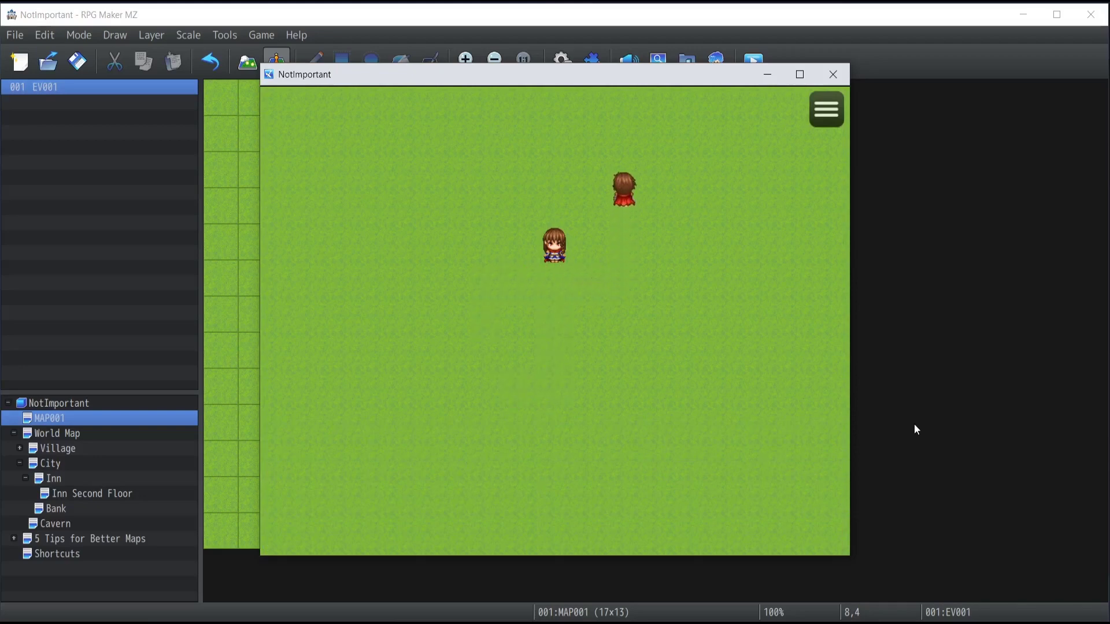
key("Left")
key("Down")
key("Return")
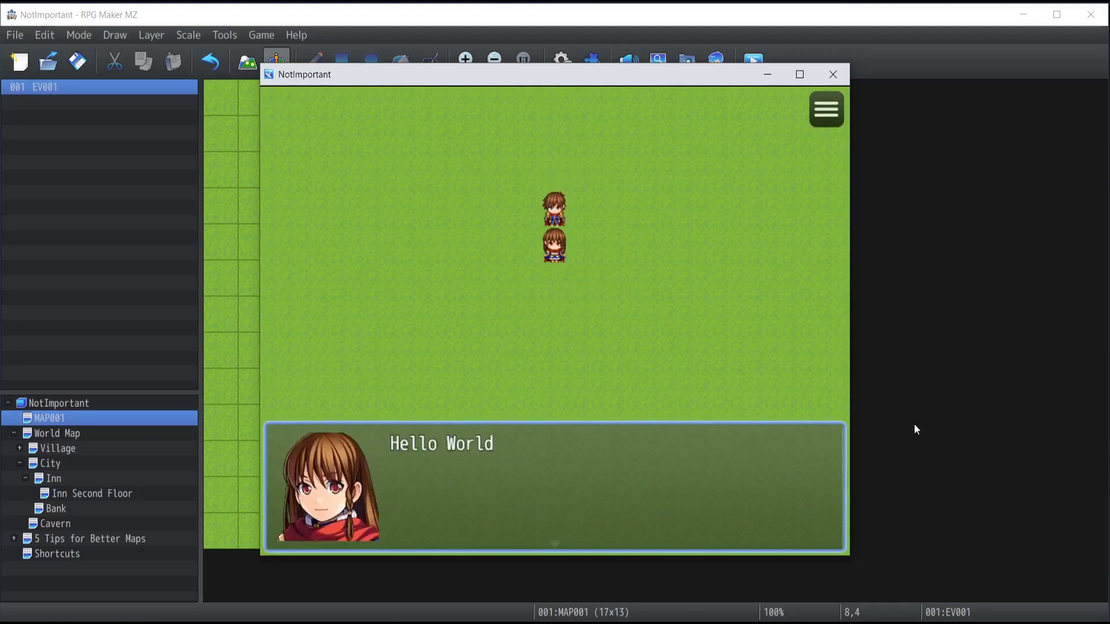
key("Return")
key("Left")
key("Down")
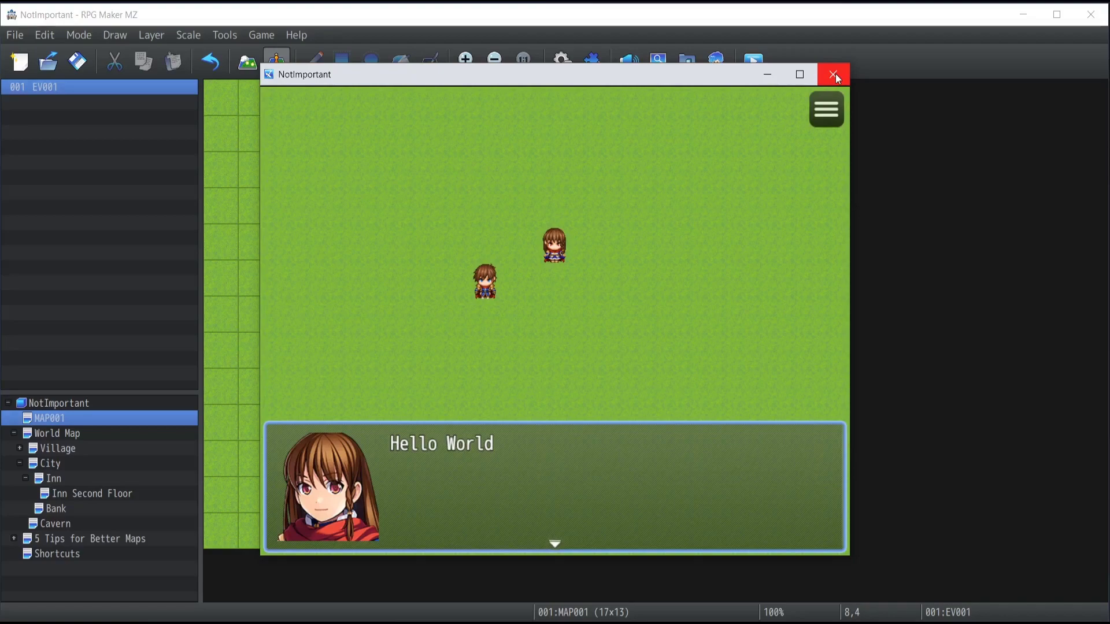
left_click(835, 74)
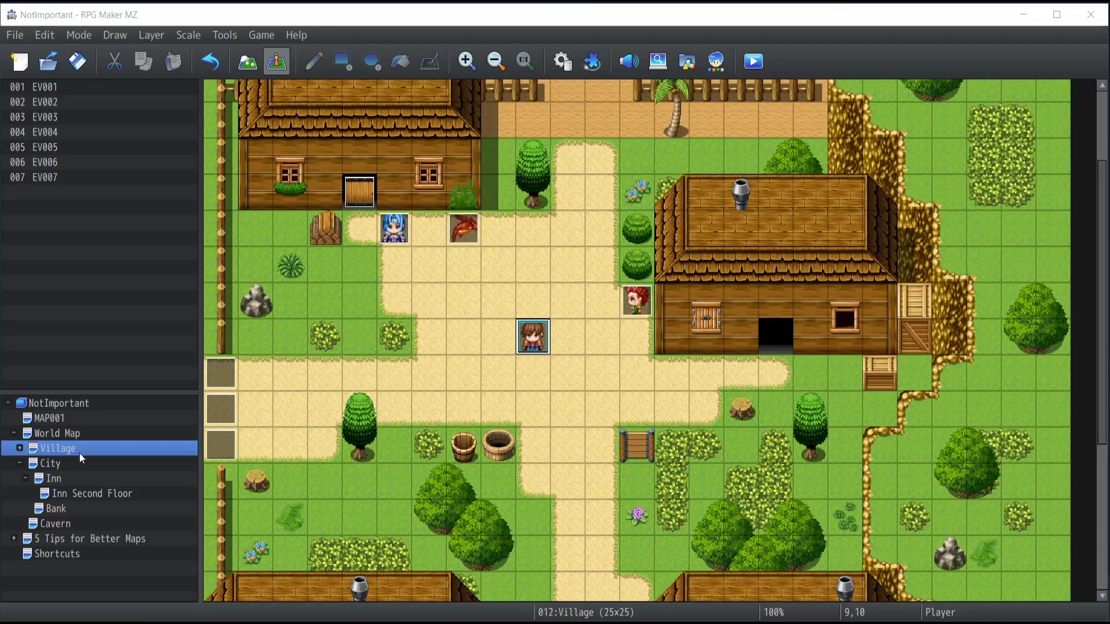
Inspect Village merchant EV005 to confirm it calls Common Event: Hello World.
double_click(637, 300)
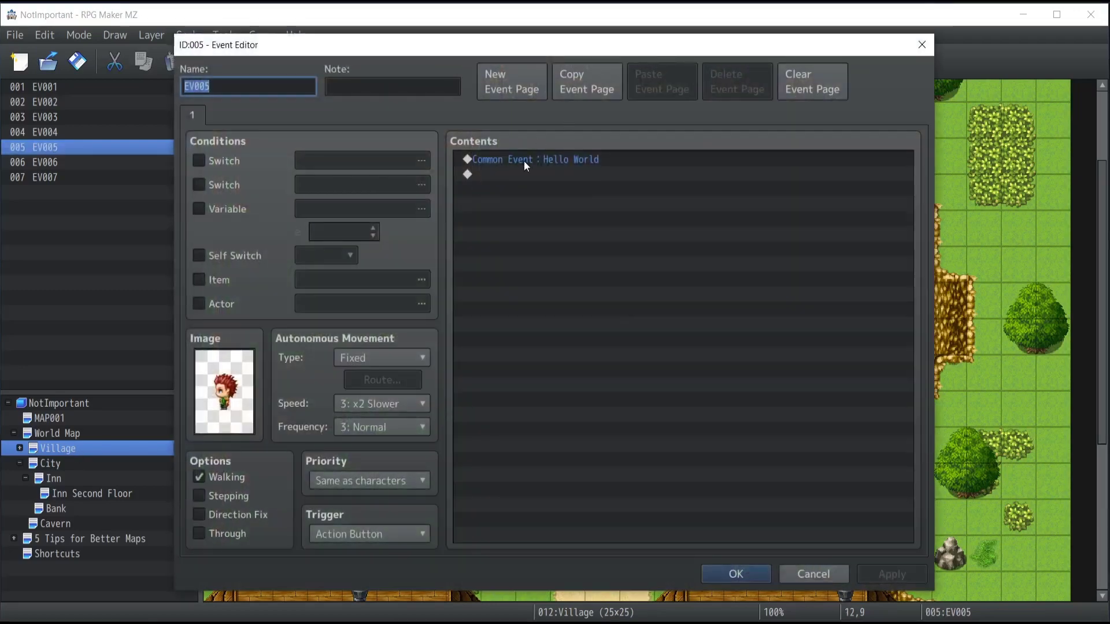
left_click(515, 158)
left_click(813, 575)
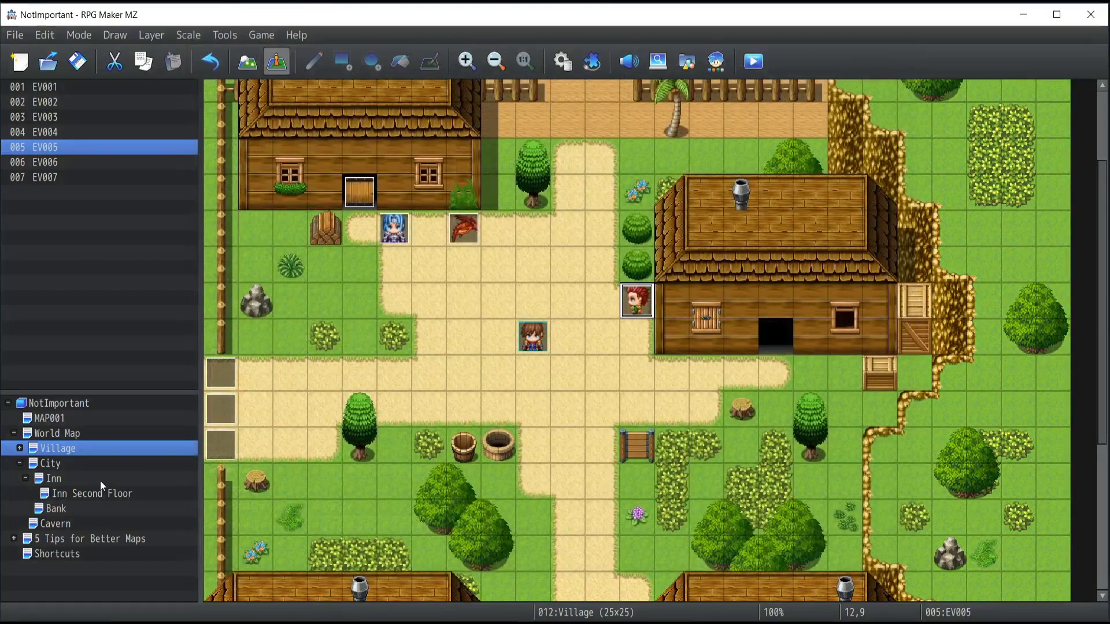
Inspect City merchant EV009 for the same Hello World call, then return to the Village map.
left_click(62, 466)
scroll(217, 445, "up", 5)
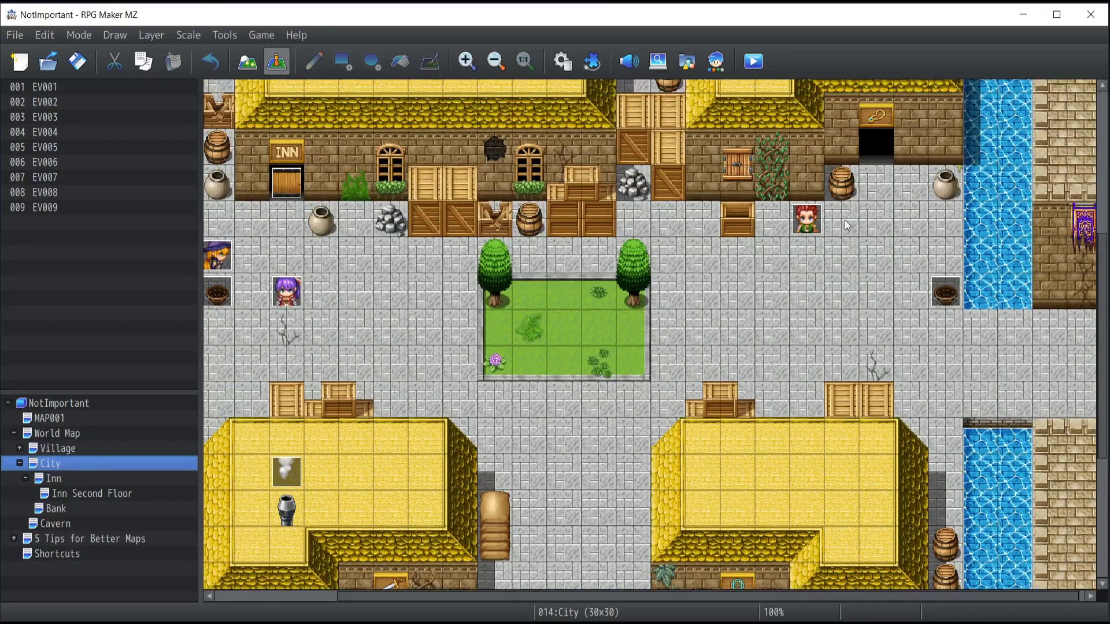
double_click(809, 222)
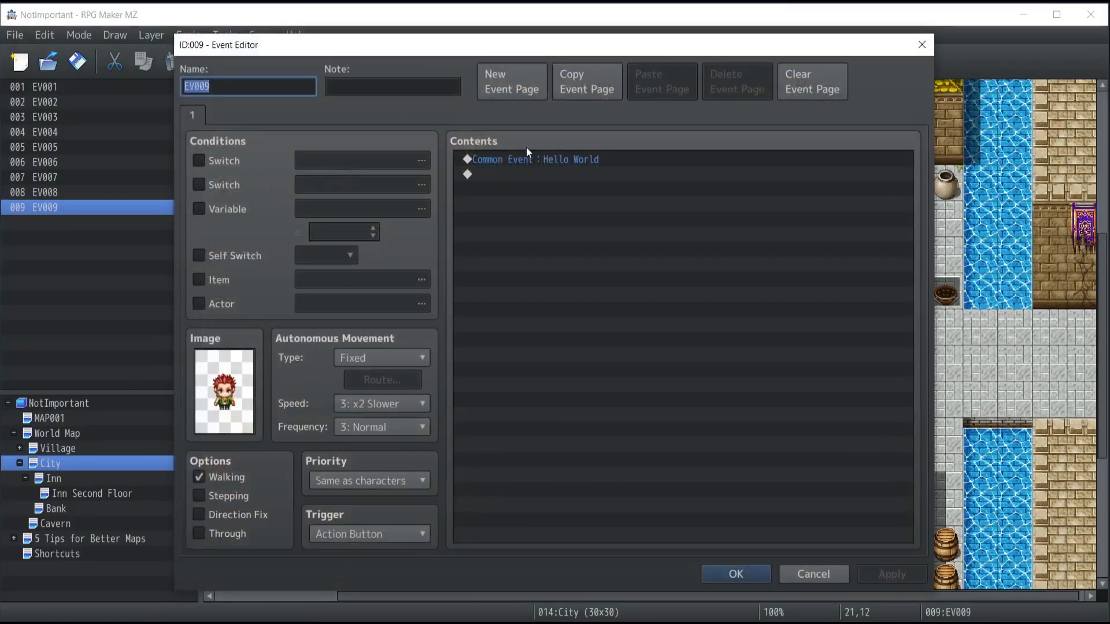
left_click(536, 157)
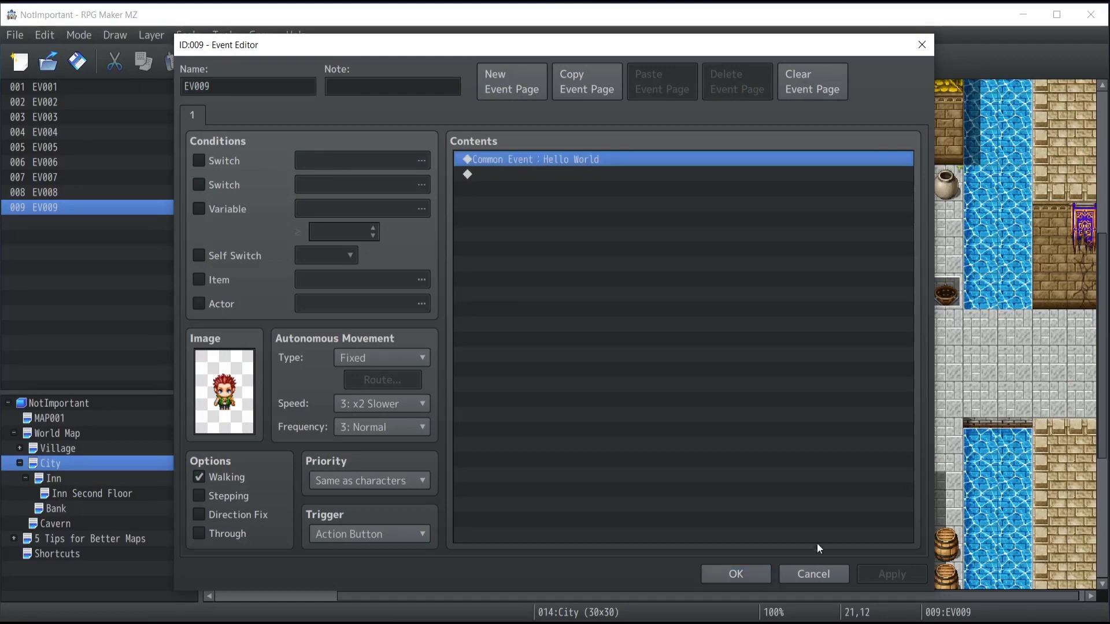
left_click(827, 577)
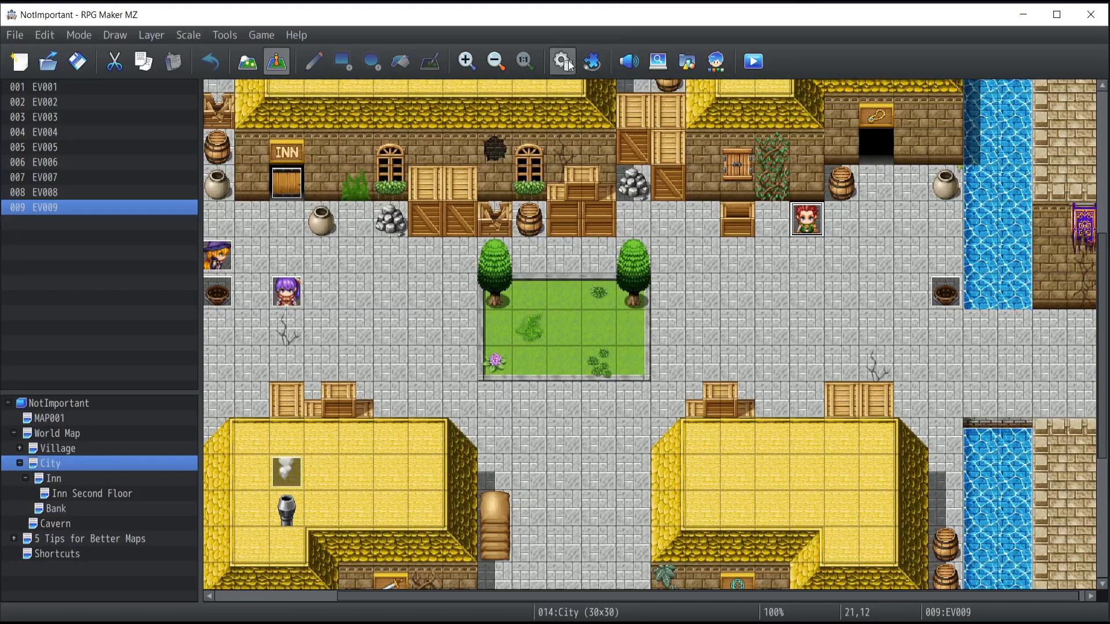
left_click(50, 451)
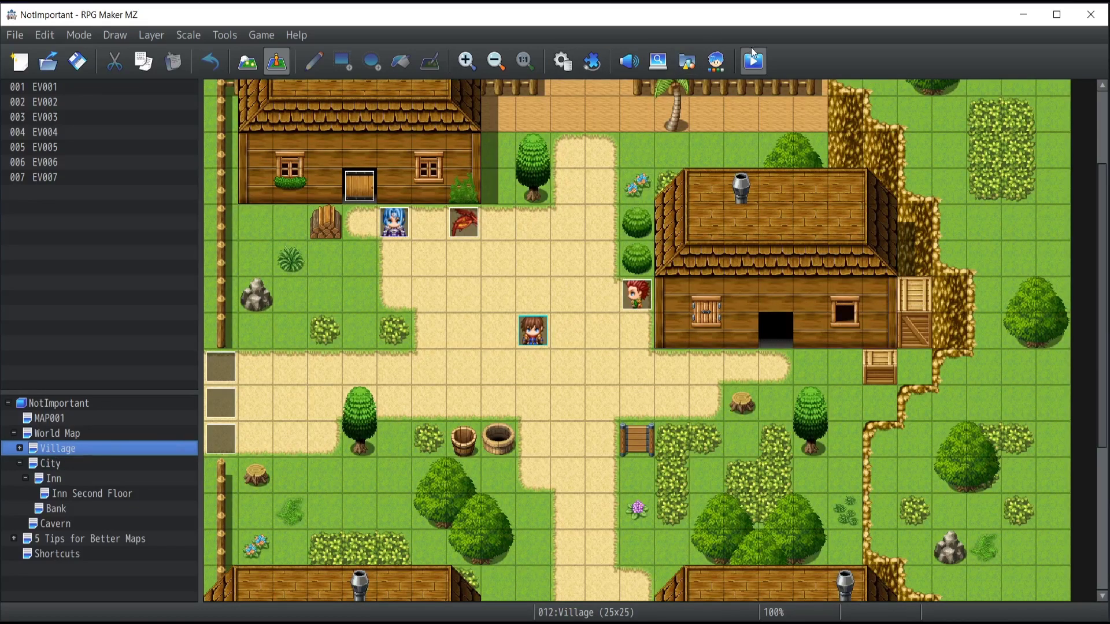
Playtest a new game and browse the Village Street Merchant's Potion and Super Potion stock.
key("ctrl+r")
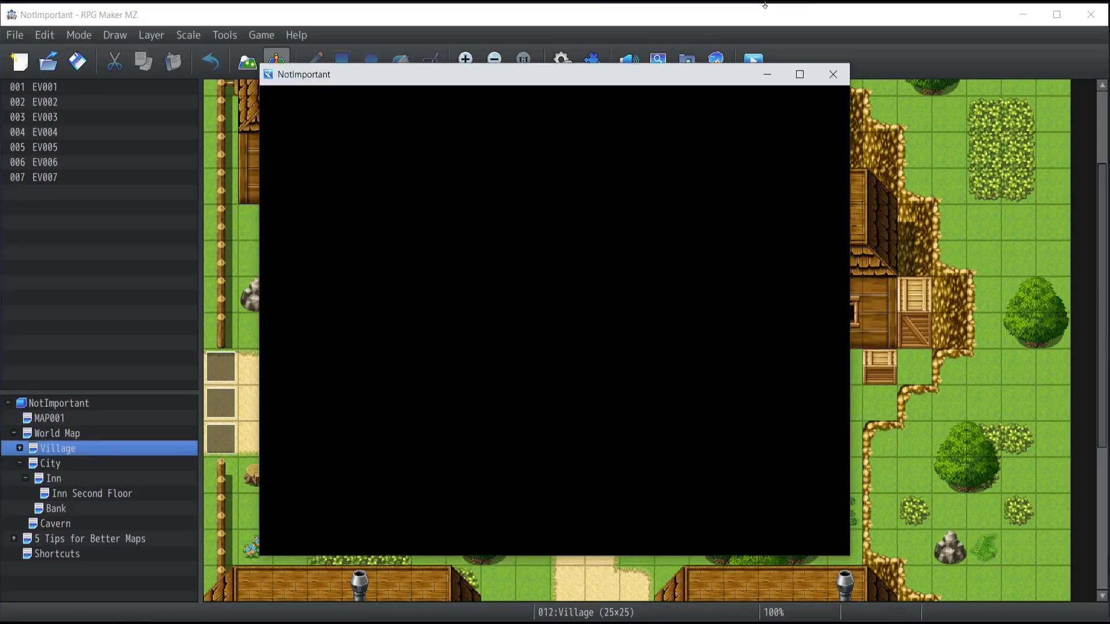
key("Return")
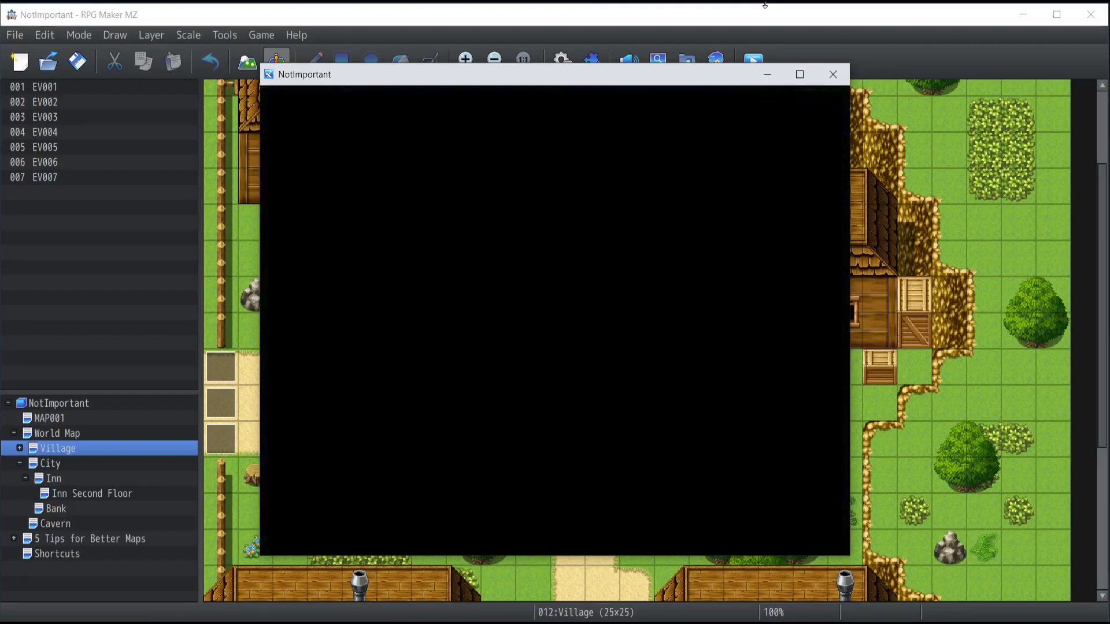
key("Right")
key("Right")
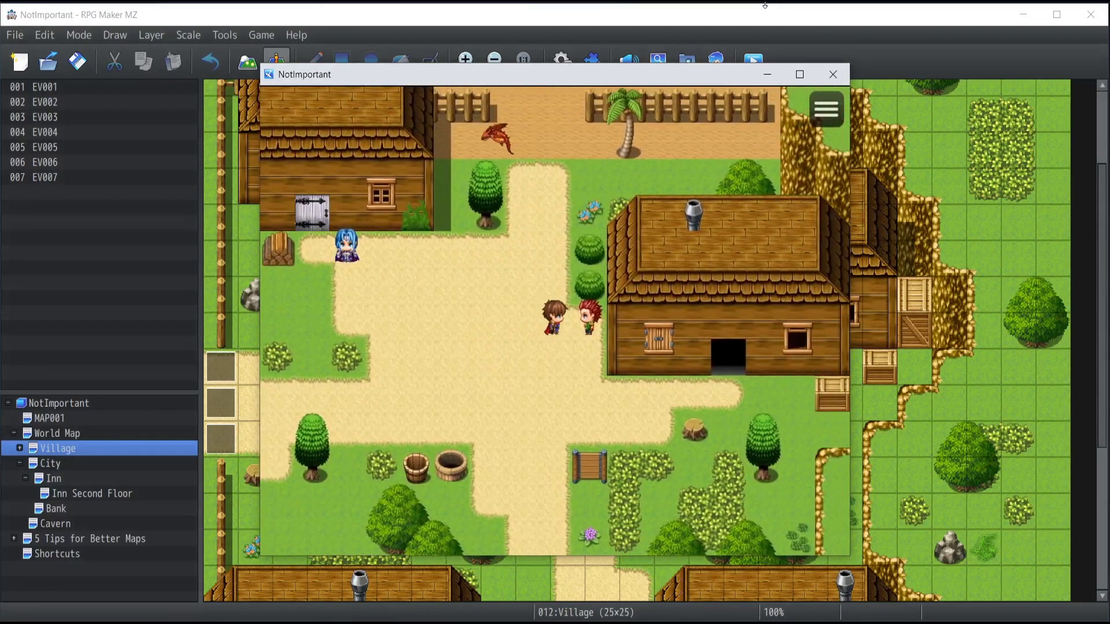
key("Return")
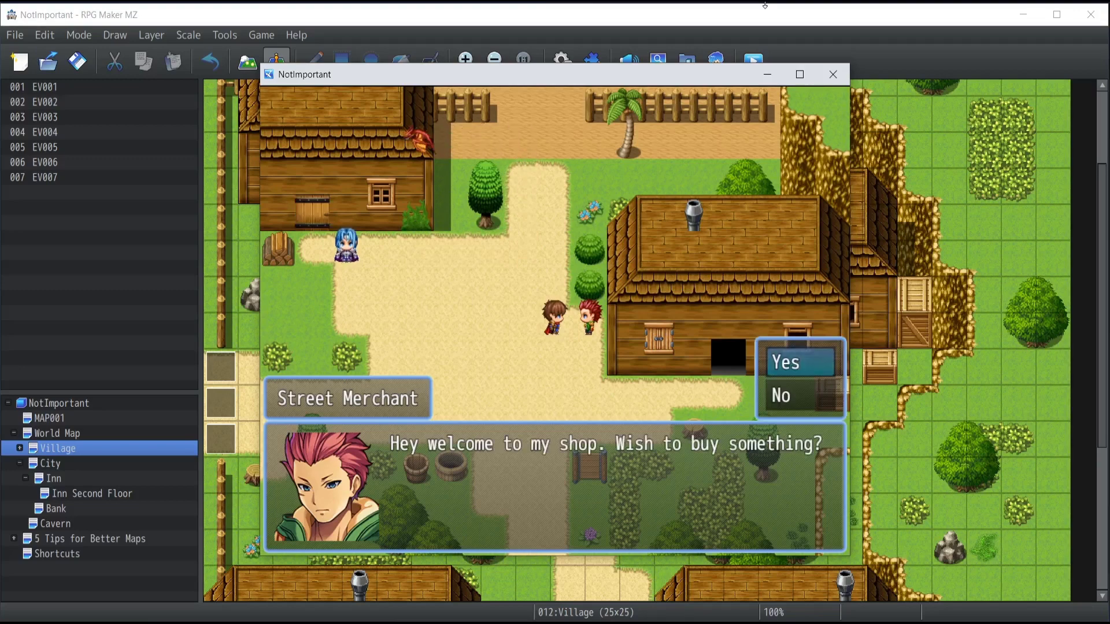
key("Return")
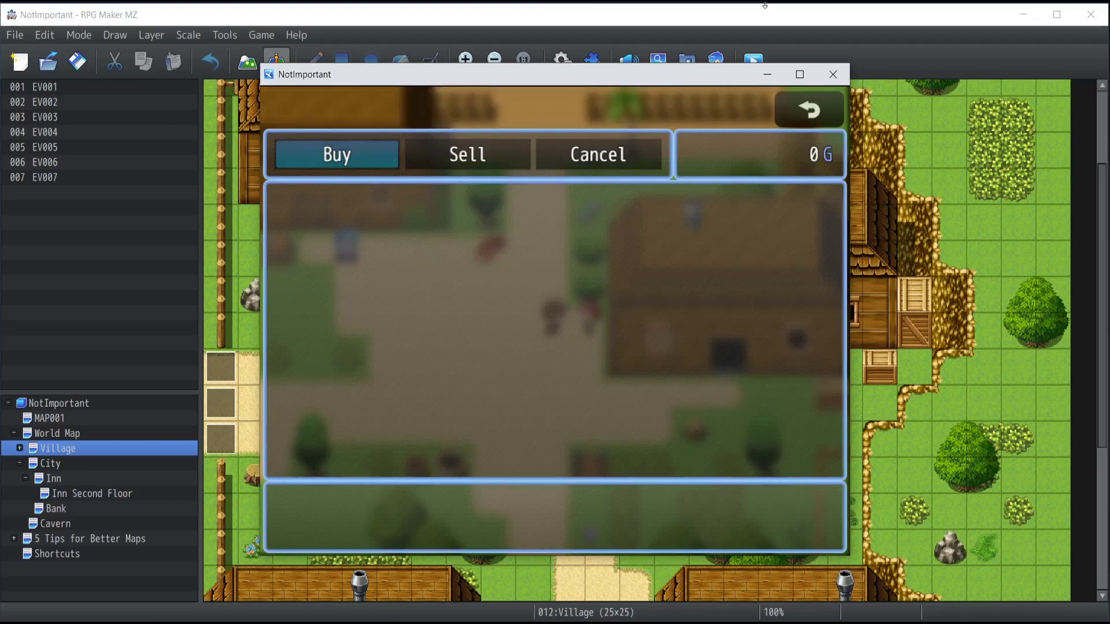
key("Return")
key("Down")
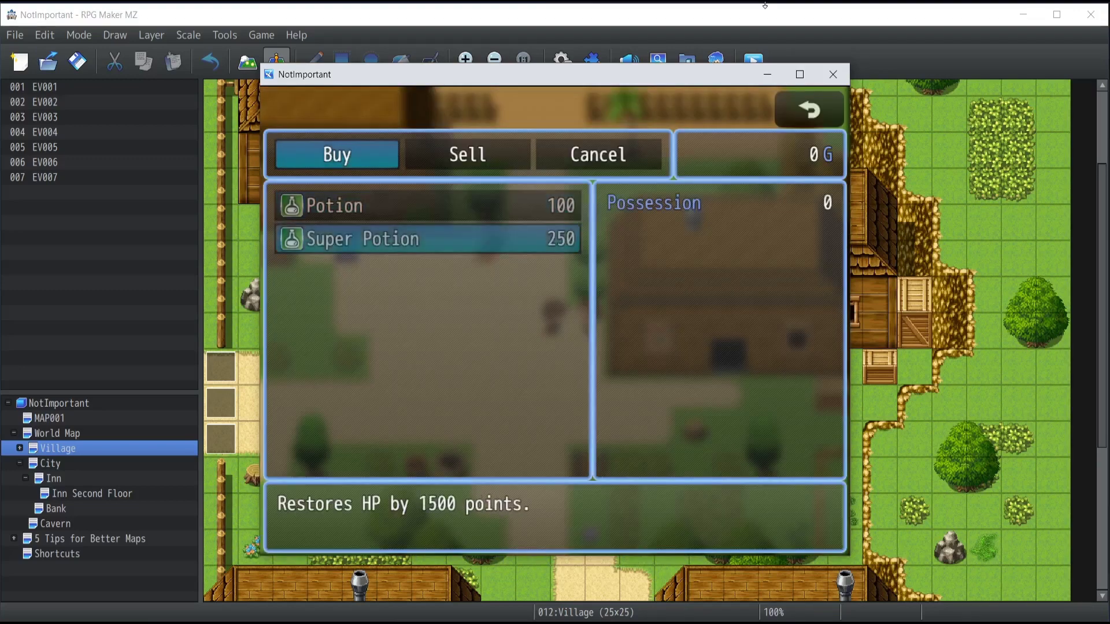
key("Escape")
key("Escape")
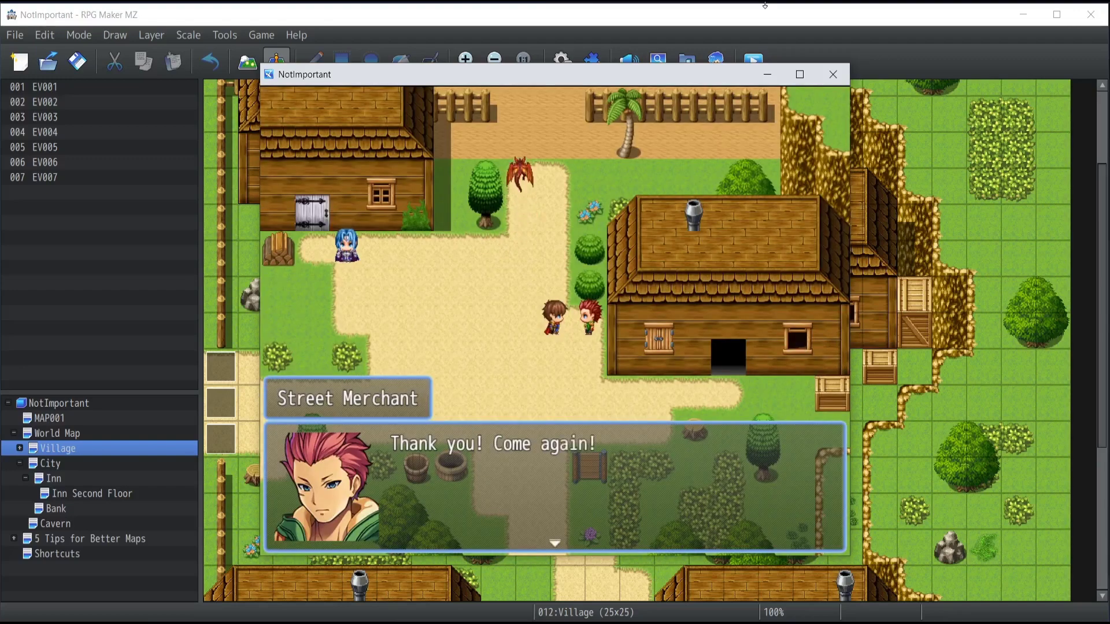
key("Return")
Walk to the City, open its Street Merchant's shop, then close the playtest.
key("Down")
key("Left")
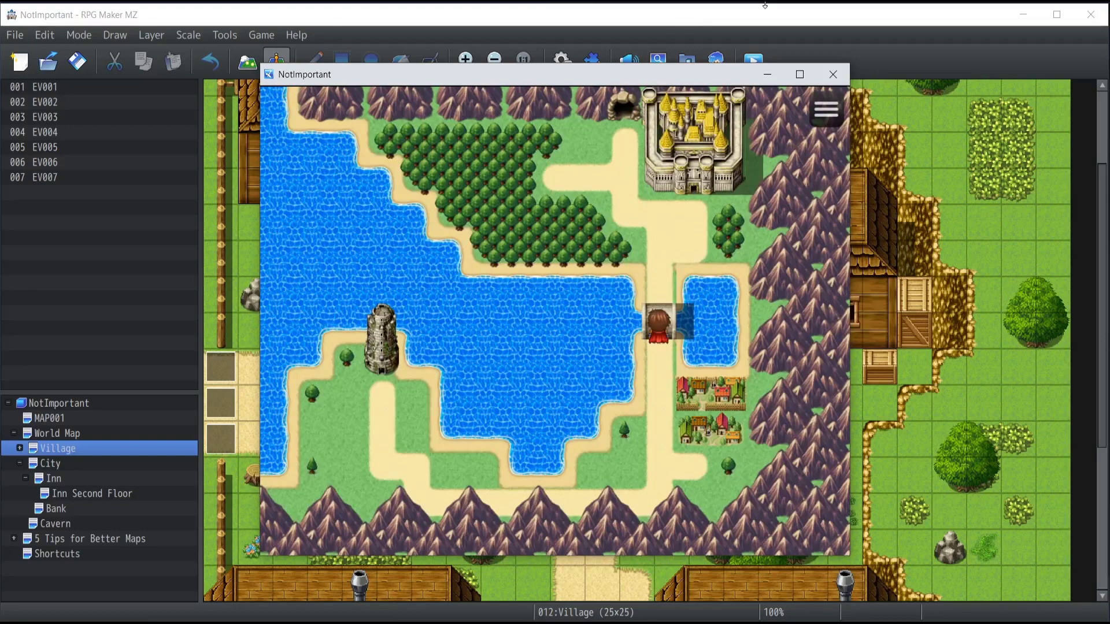
key("Up")
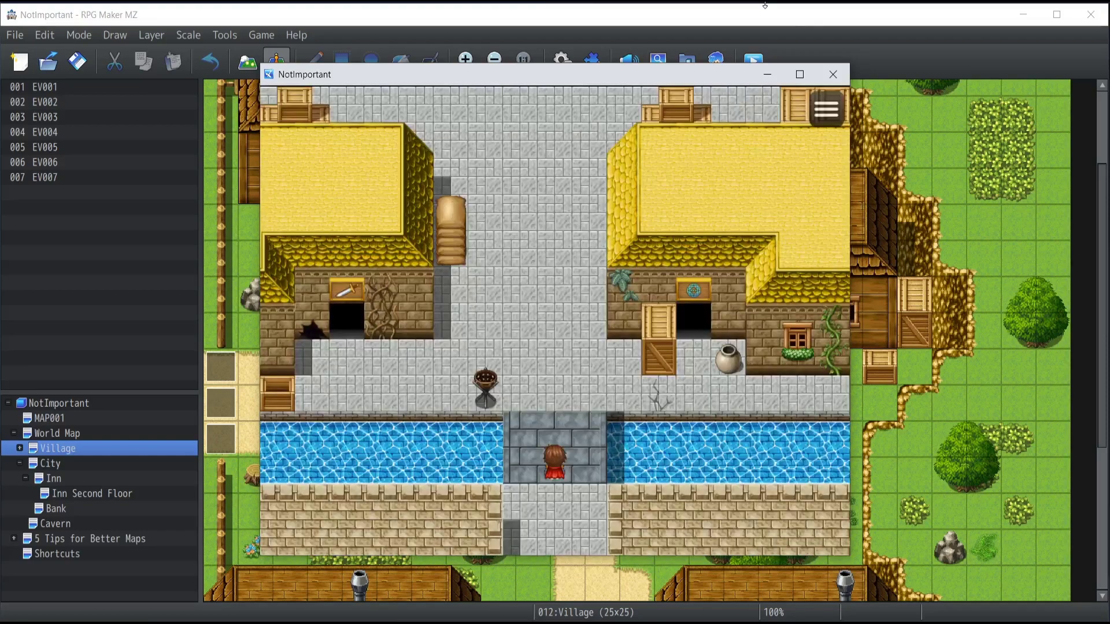
key("Up")
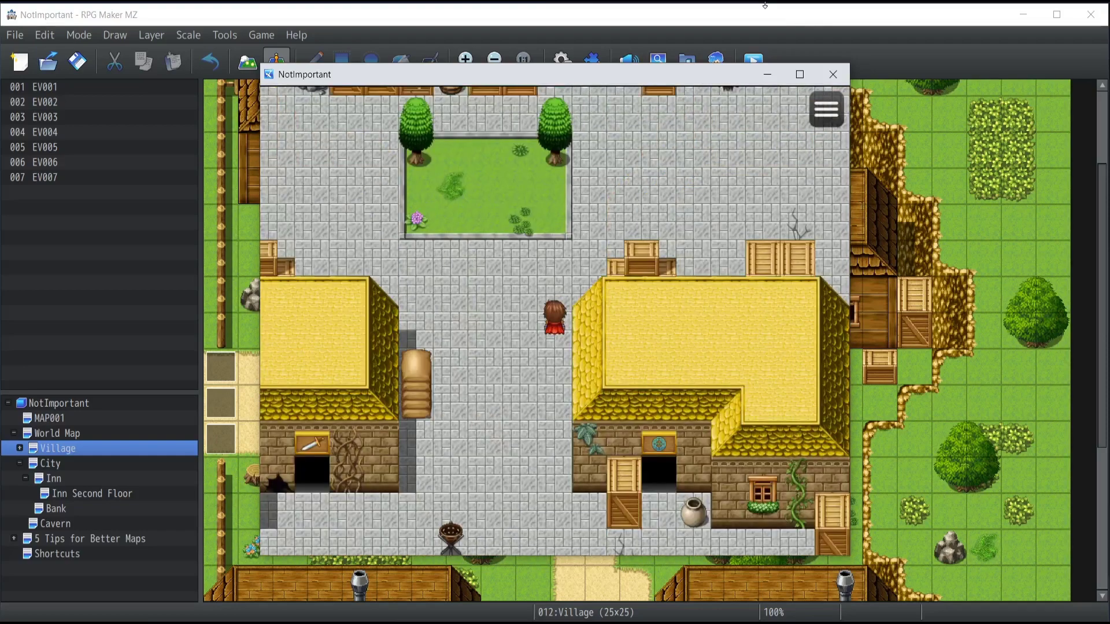
key("Up")
key("Return")
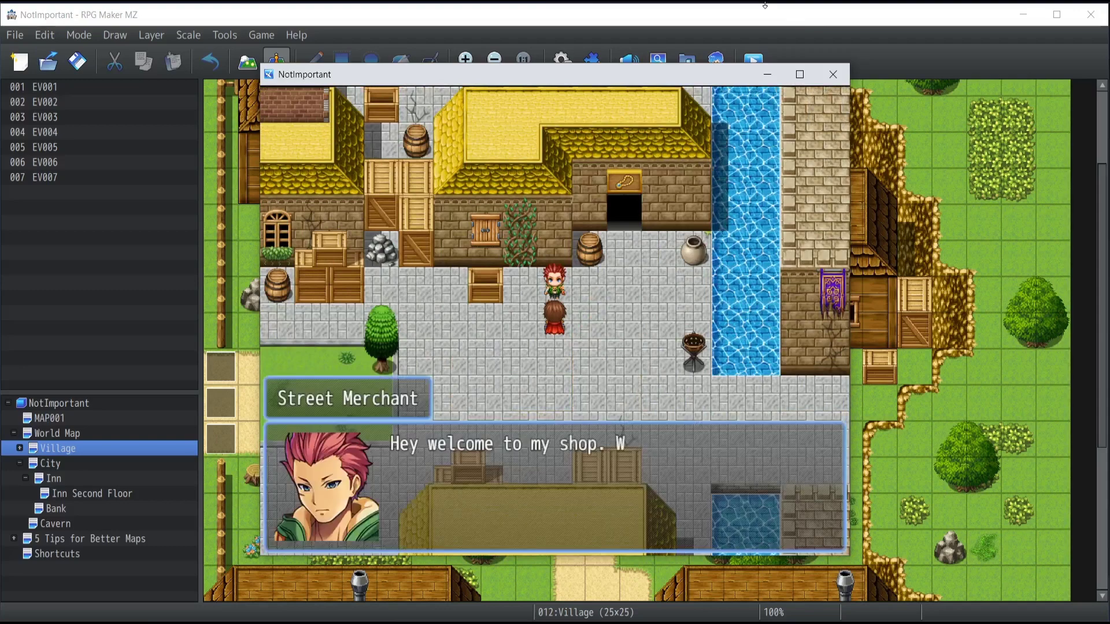
key("Return")
key("Return")
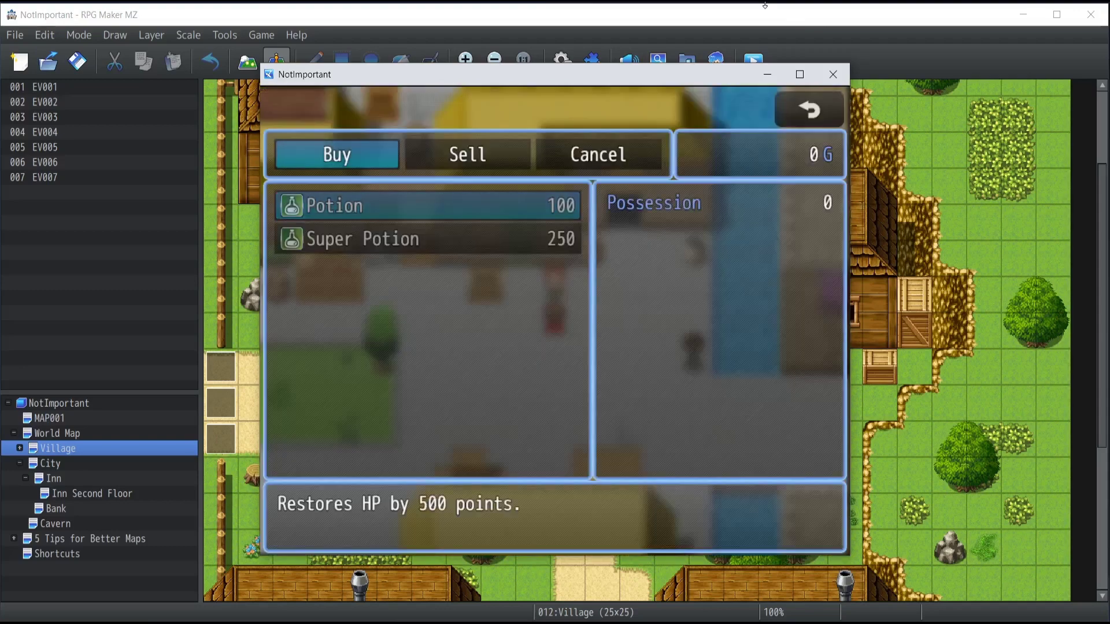
left_click(835, 80)
Edit the Hello World common event's Shop Processing to add Full Potion to its stock.
left_click(563, 63)
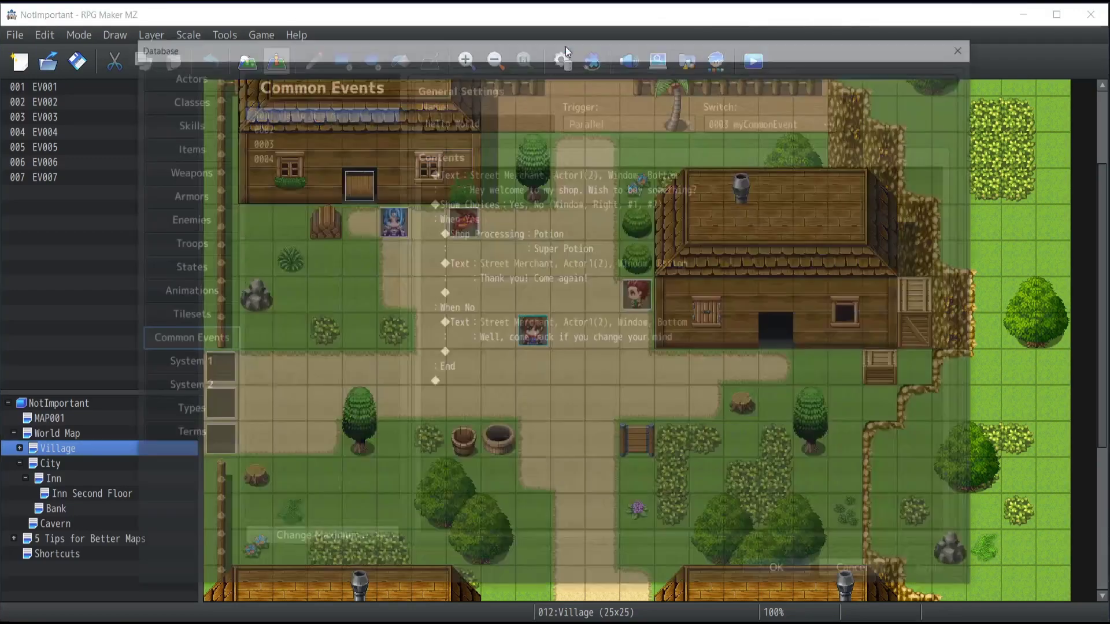
left_click(493, 172)
left_click(496, 231)
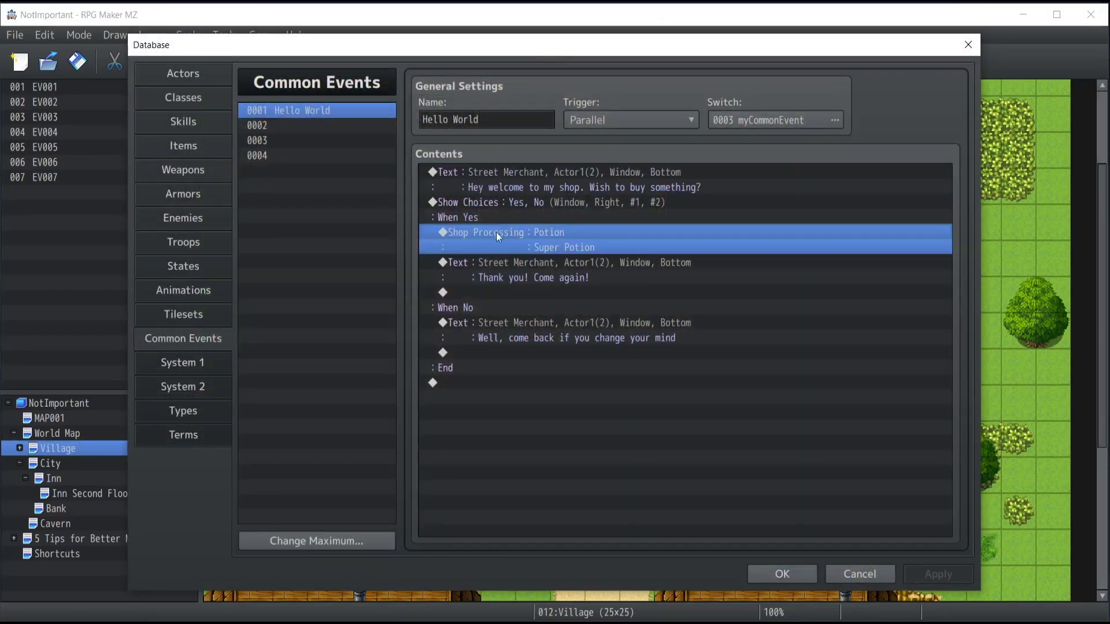
left_click(497, 267)
left_click(497, 233)
double_click(497, 233)
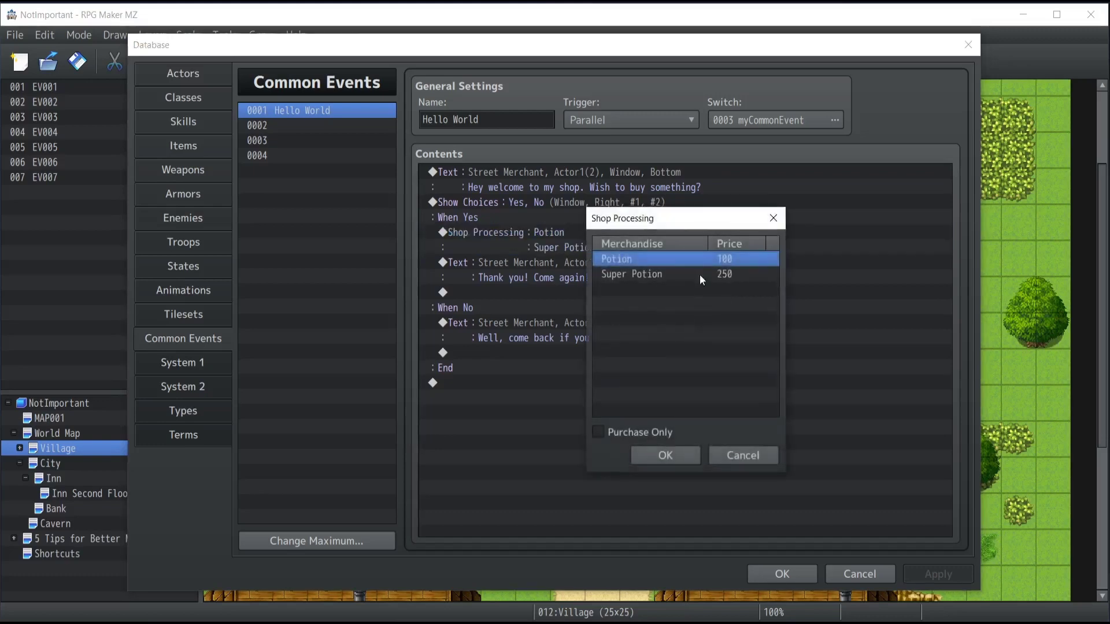
left_click(651, 289)
double_click(648, 290)
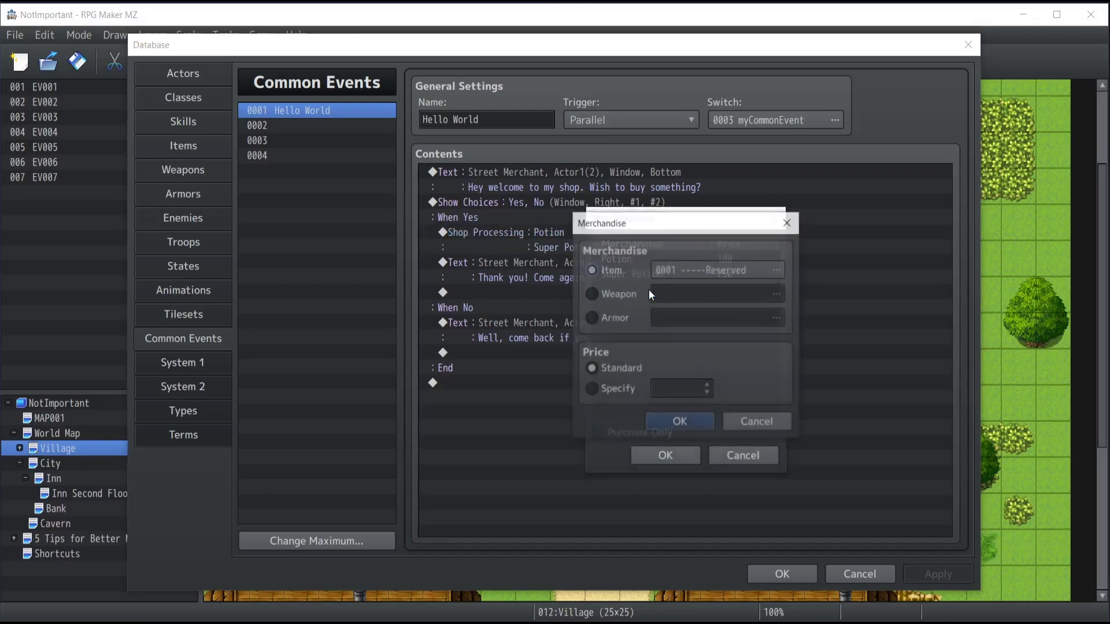
left_click(774, 273)
left_click(729, 301)
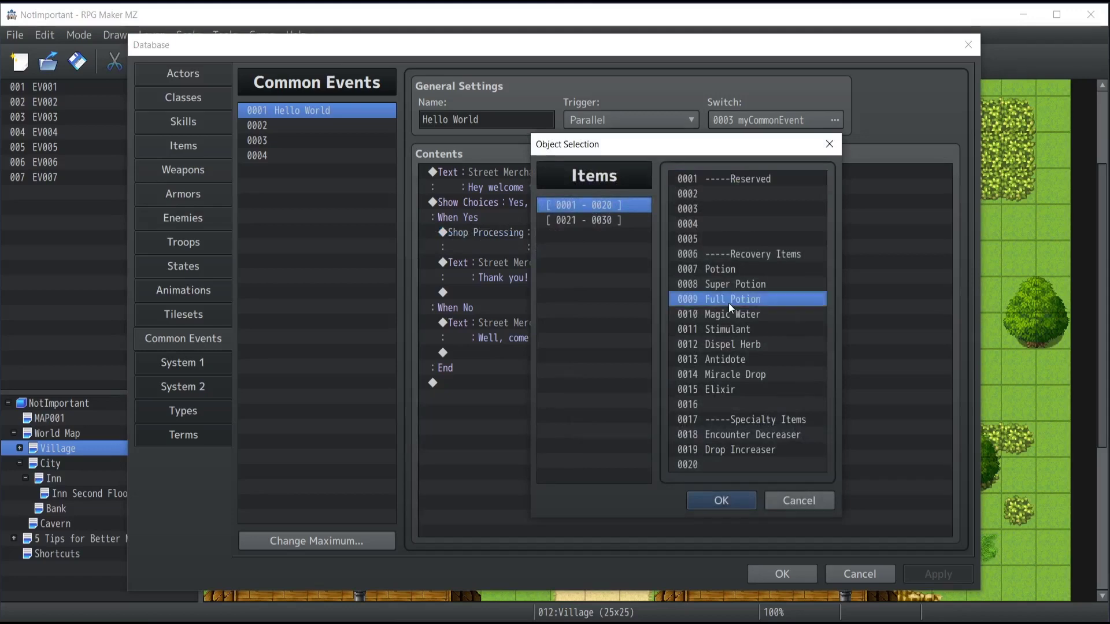
left_click(723, 498)
left_click(667, 421)
Add Magic Water to the merchandise, confirm the item list and close the Database.
double_click(665, 310)
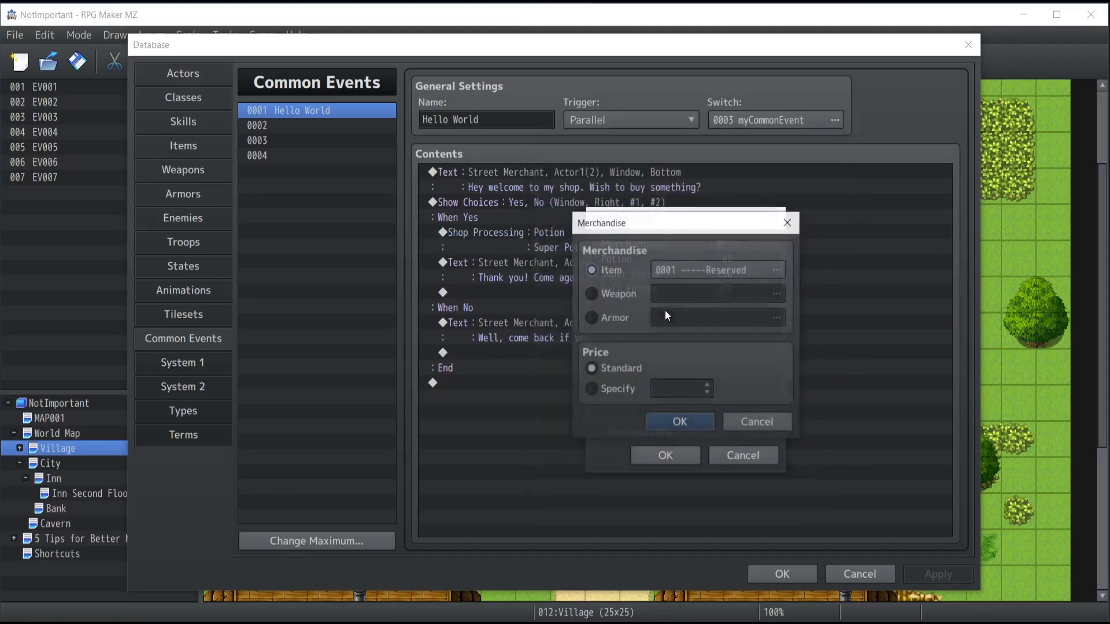
left_click(741, 268)
double_click(720, 319)
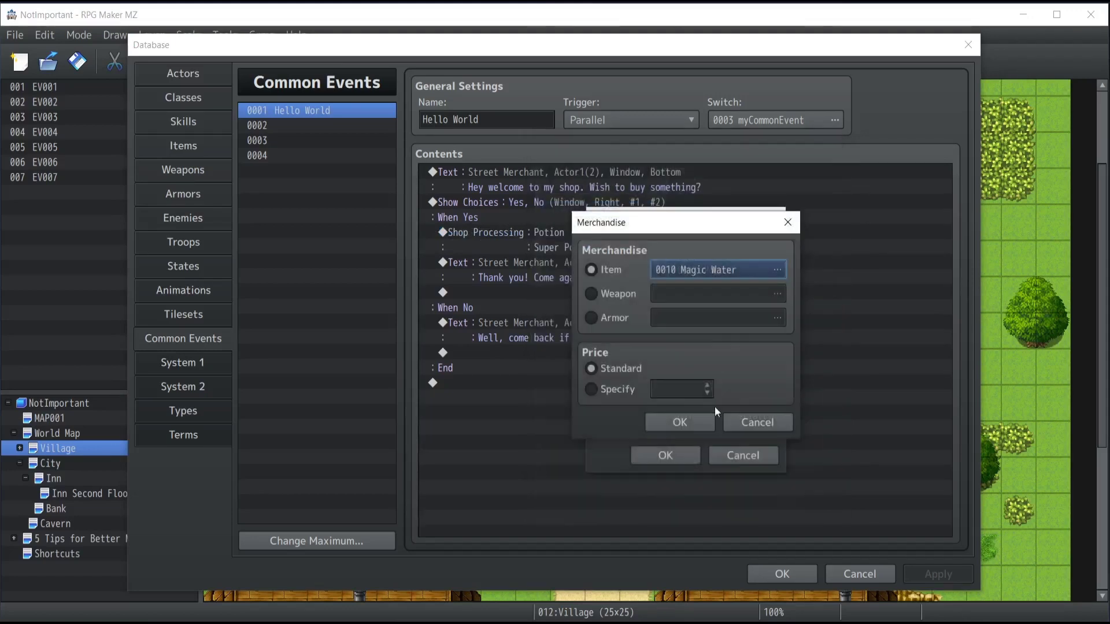
left_click(691, 423)
left_click(664, 457)
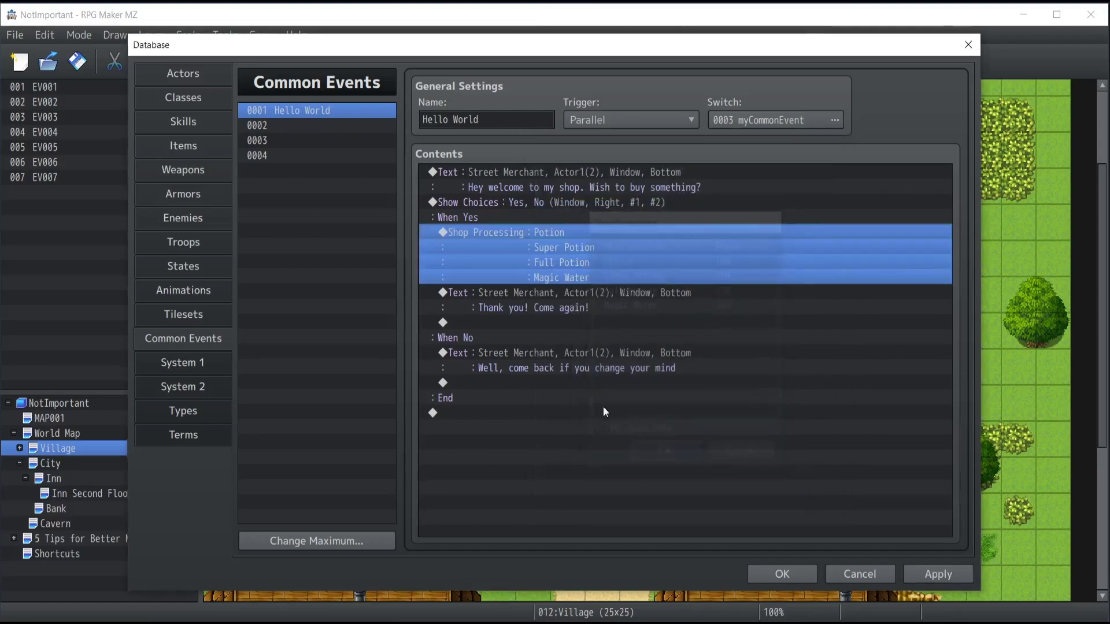
left_click(784, 572)
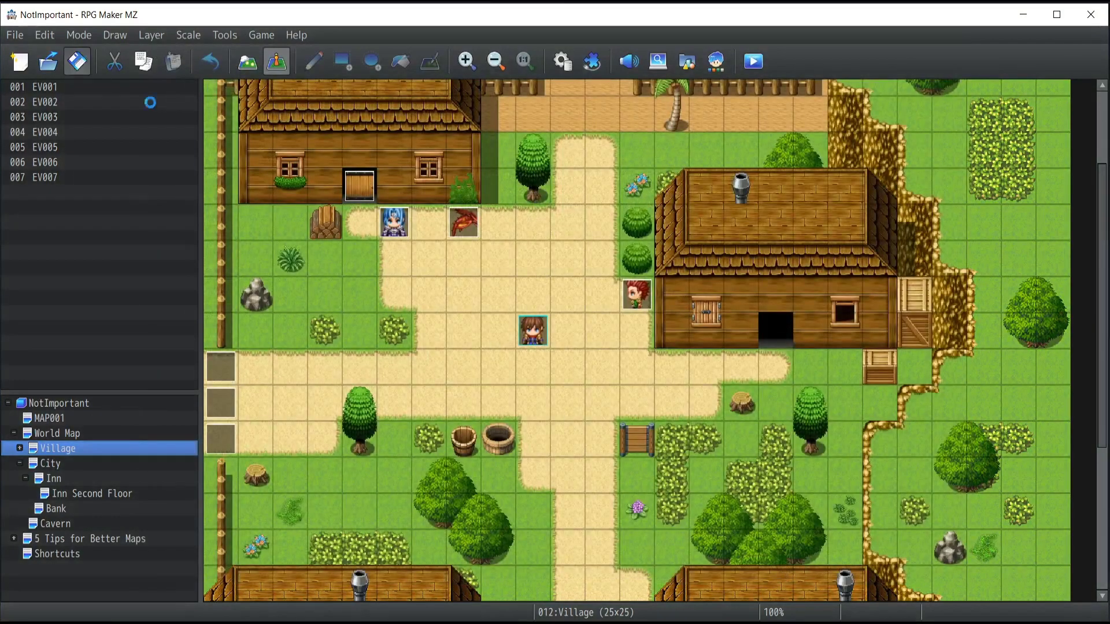
Switch the editor to the City map and back to Village, then open and close the Database unchanged.
left_click(52, 463)
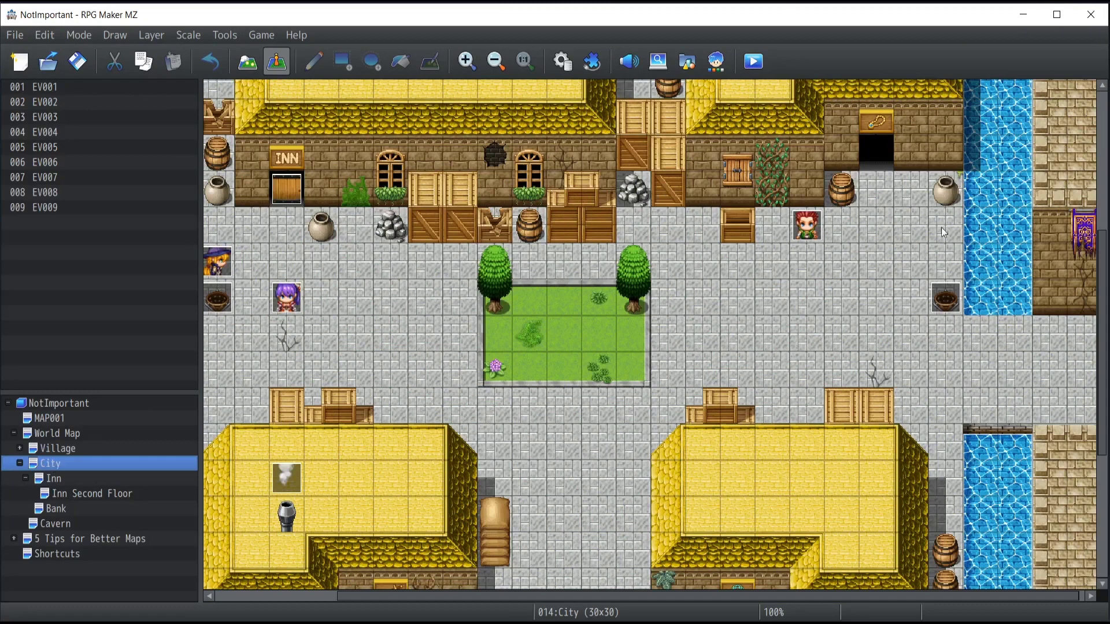
left_click(87, 447)
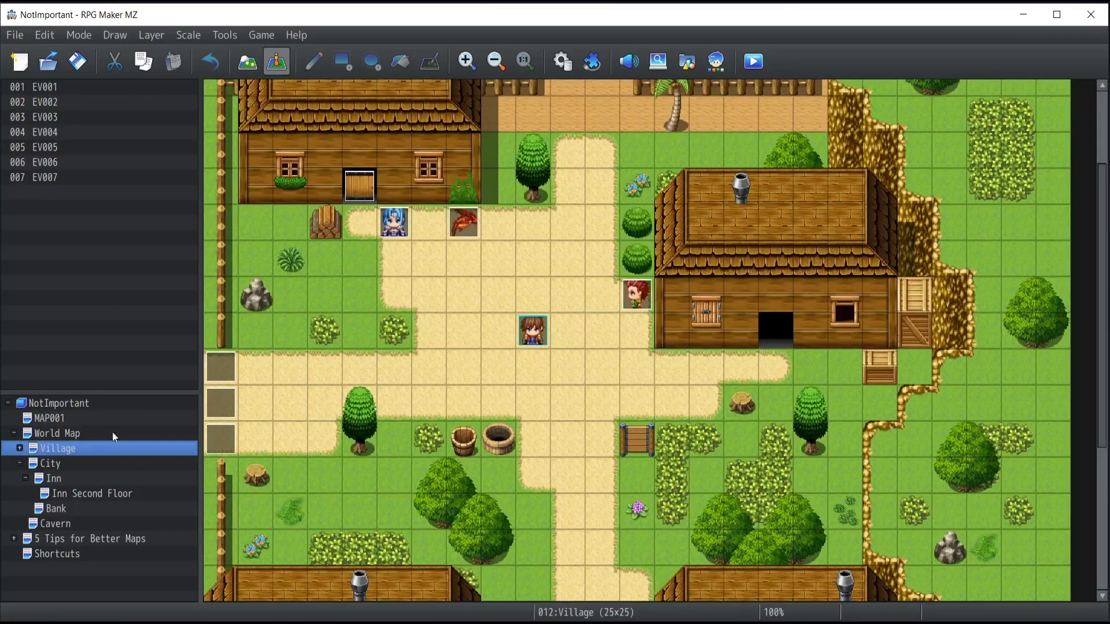
left_click(561, 61)
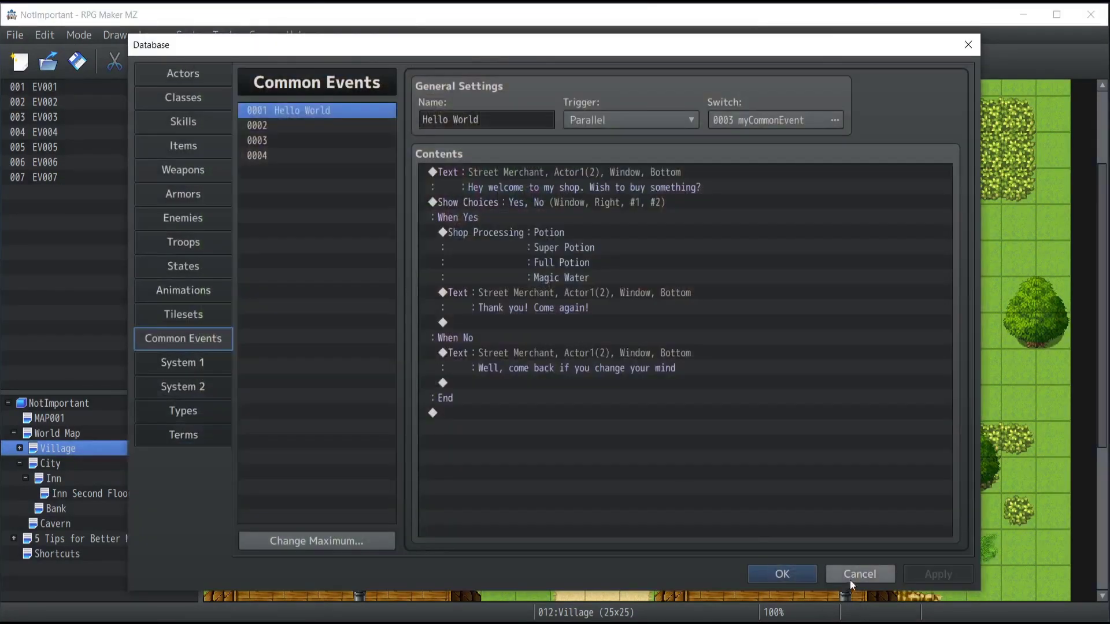
left_click(848, 571)
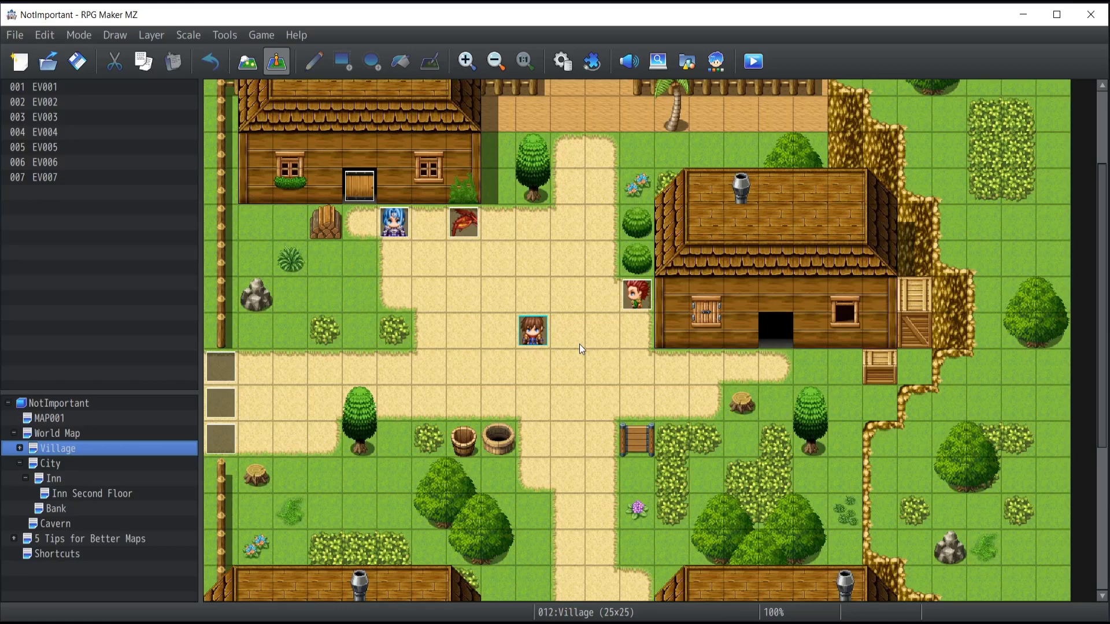
Reopen the Database, inspect the Shop Processing command, and close it without changes.
left_click(560, 64)
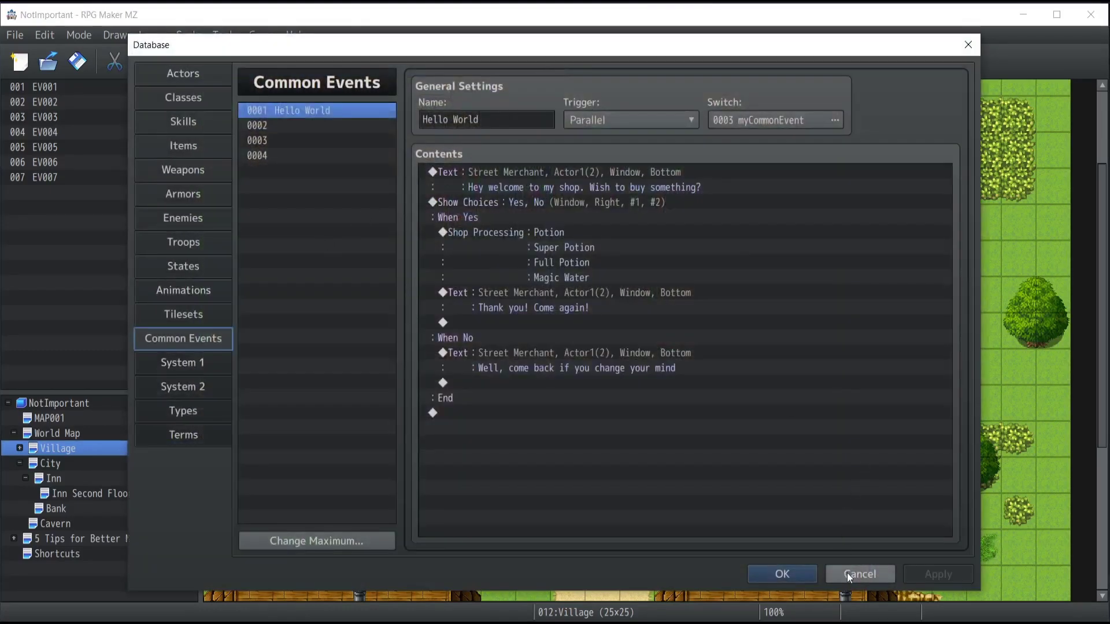
left_click(537, 234)
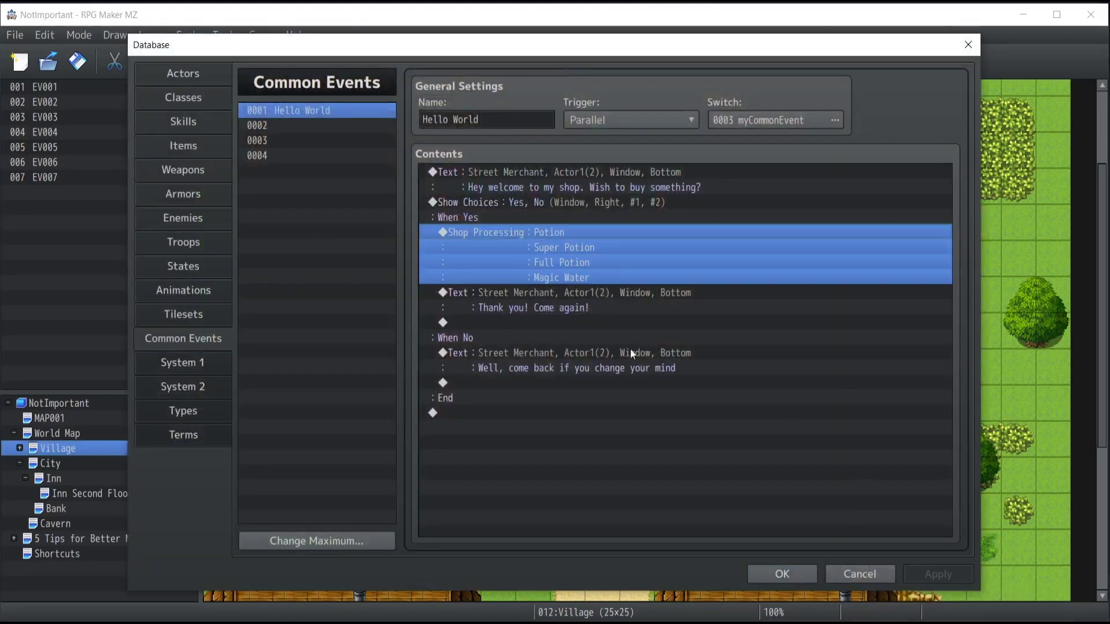
left_click(860, 574)
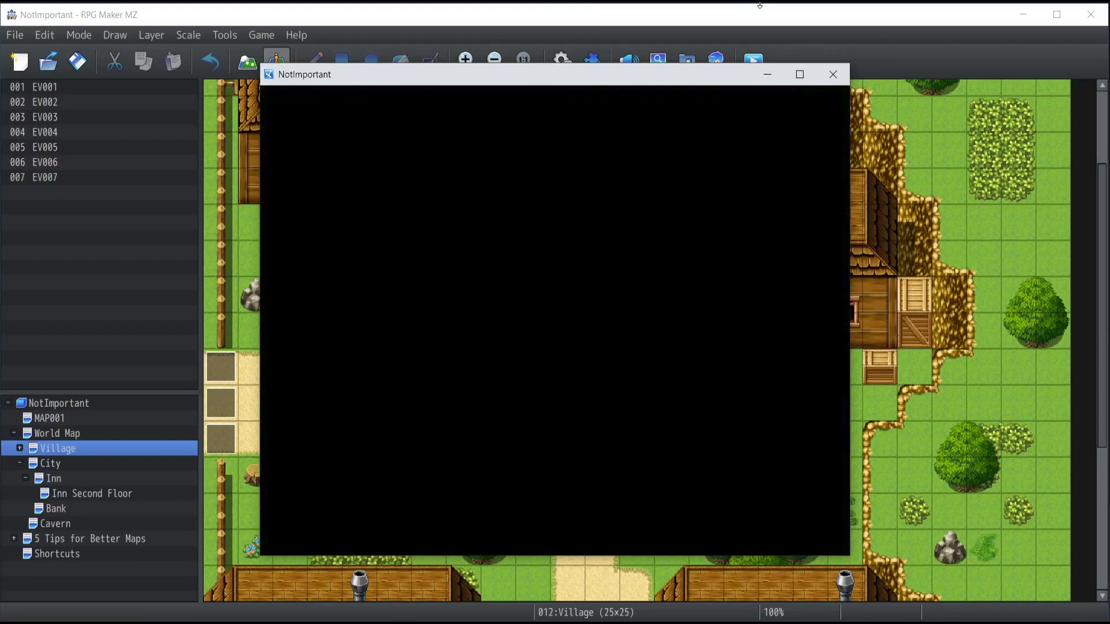
In the playtest, talk to the Village Street Merchant and browse the shop's four items for sale.
key("Return")
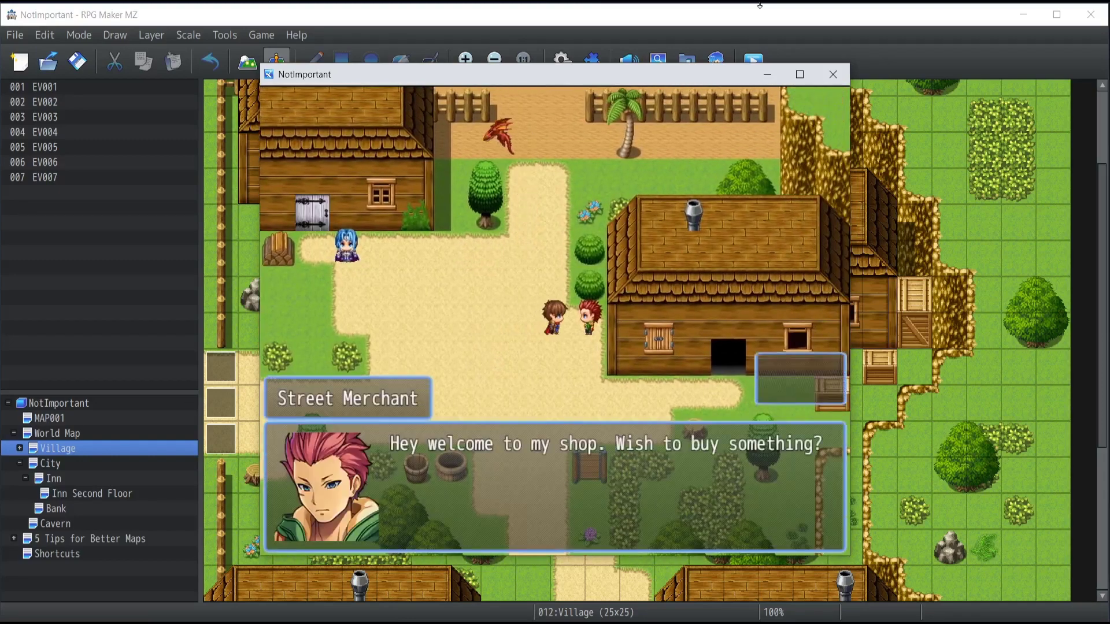
key("Return")
key("Return")
key("Escape")
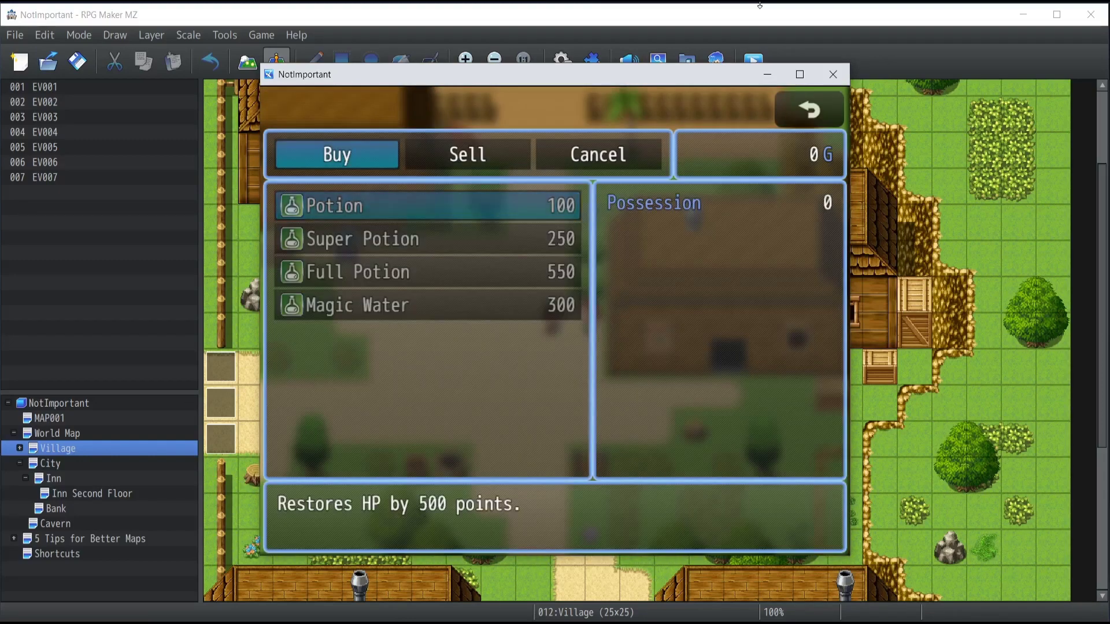
key("Escape")
key("Return")
key("Left")
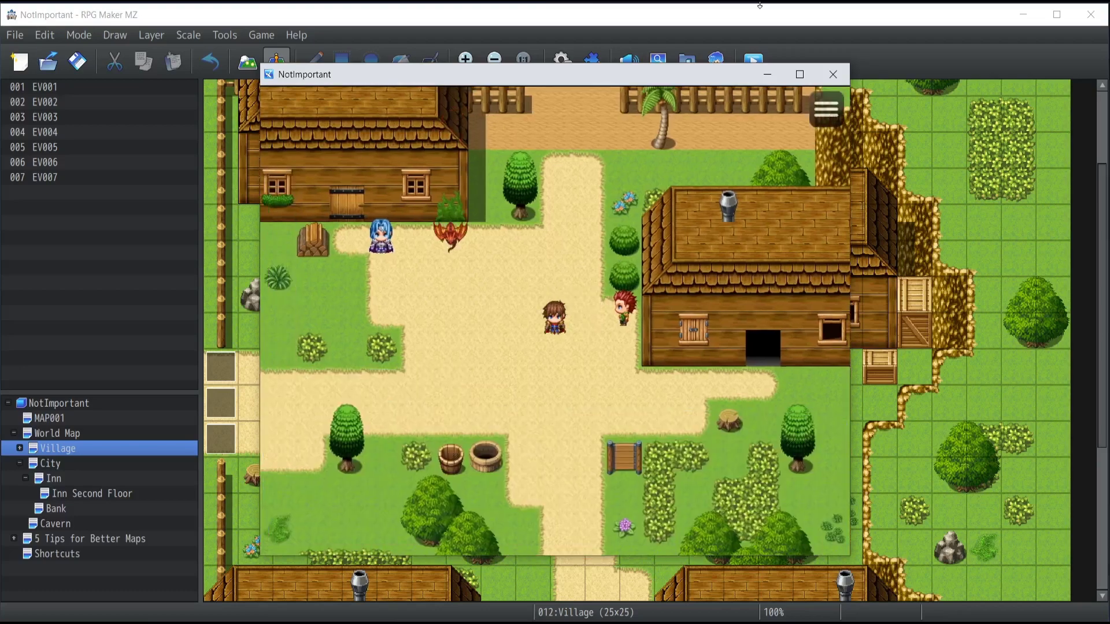
Walk the player out of the village, across the bridge, to the City's red-haired merchant.
key("Down")
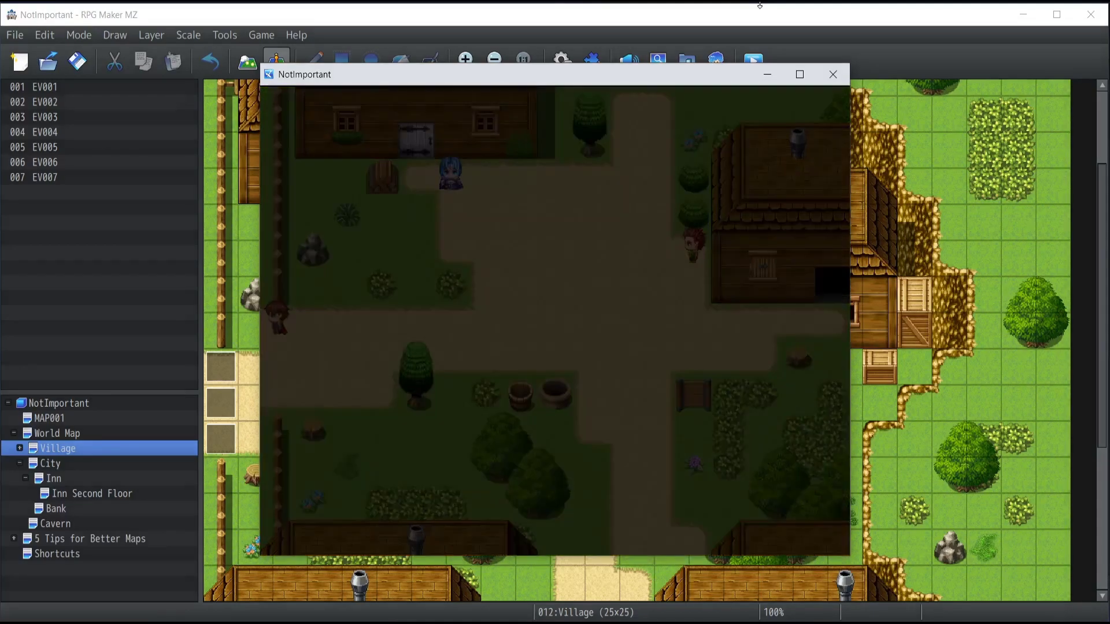
key("Up")
key("Up")
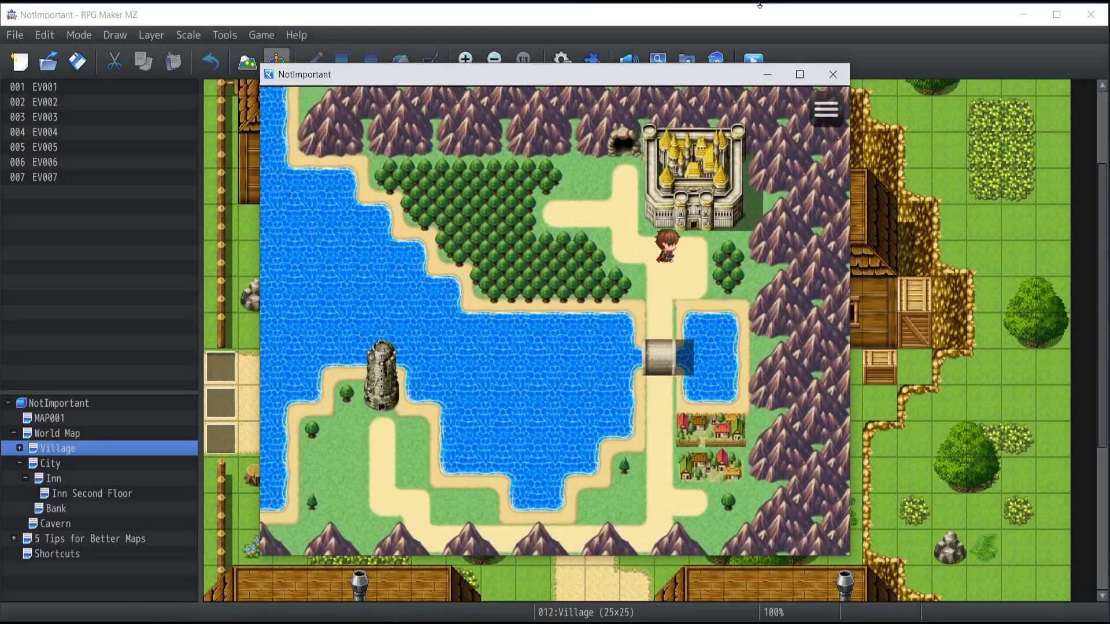
key("Up")
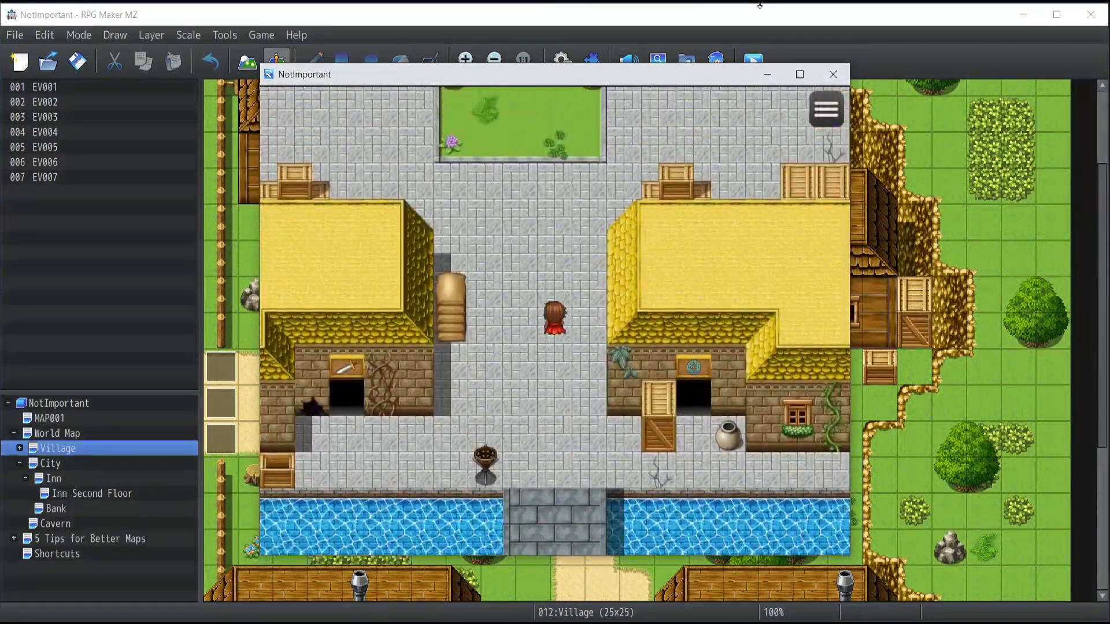
key("Right")
key("Right")
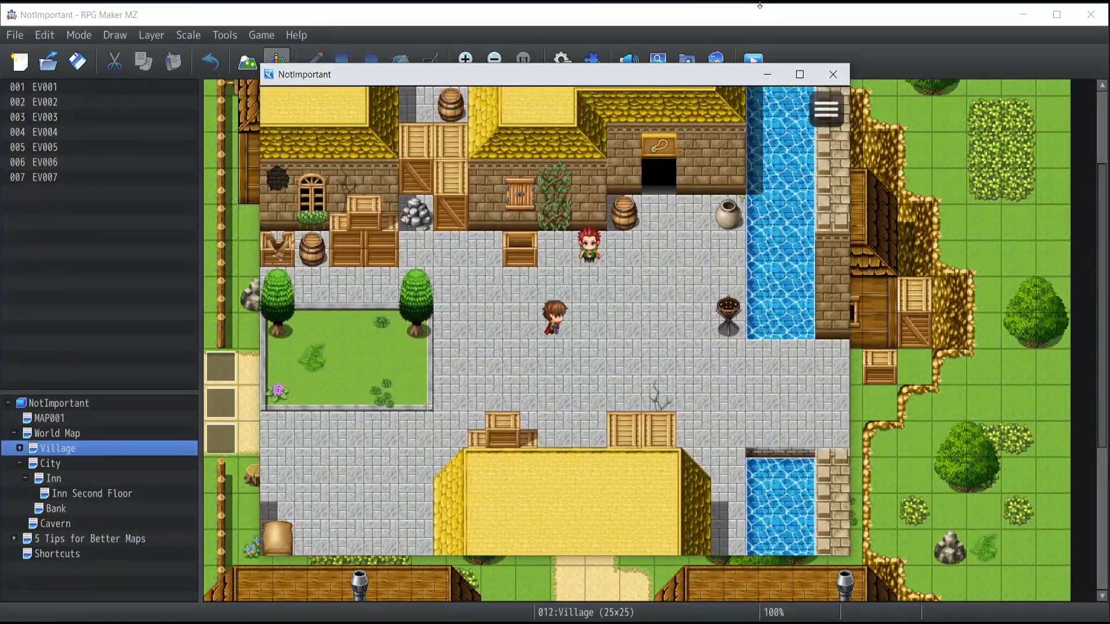
key("Up")
Open the City merchant's shop, browse its items for sale, and end the playtest.
key("Return")
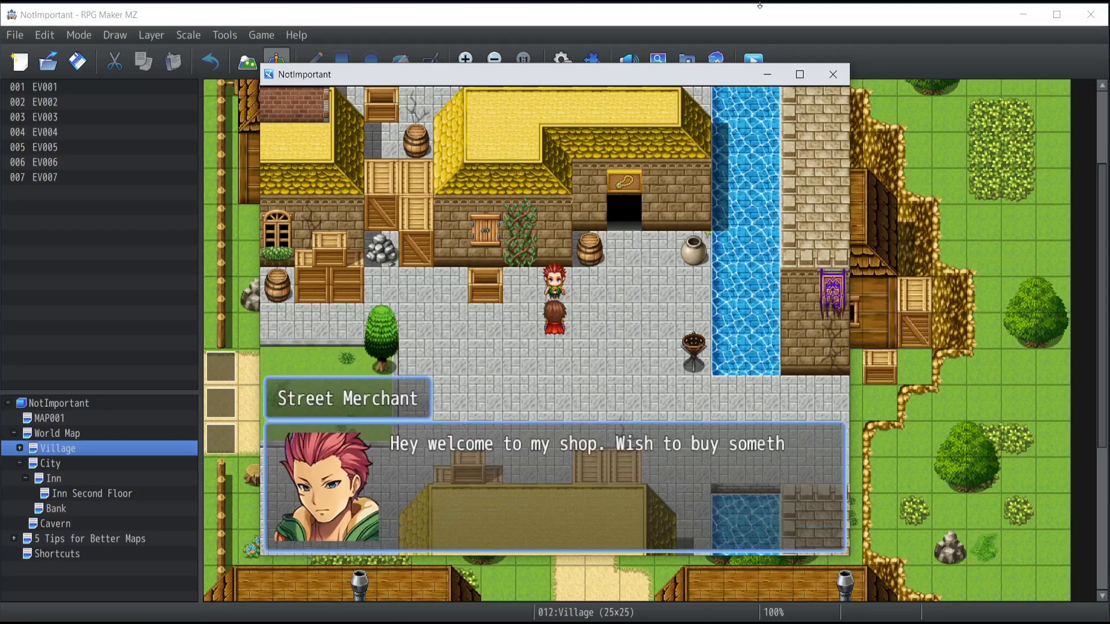
key("Return")
key("Return")
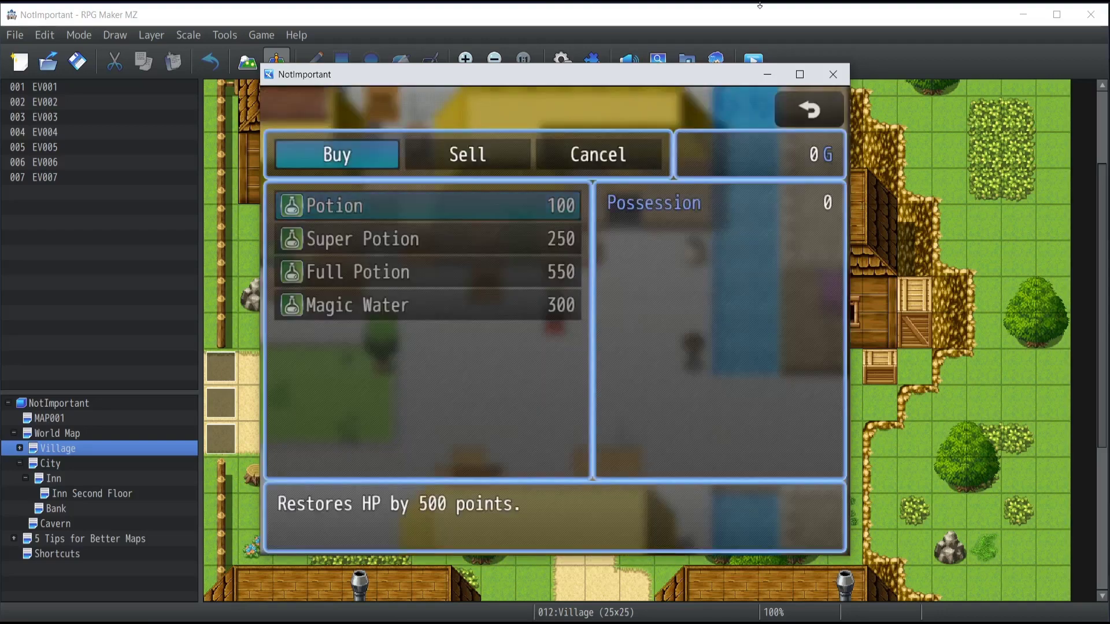
key("Down")
key("Down")
key("Down")
key("Up")
key("Up")
key("Up")
key("Down")
key("Down")
key("Down")
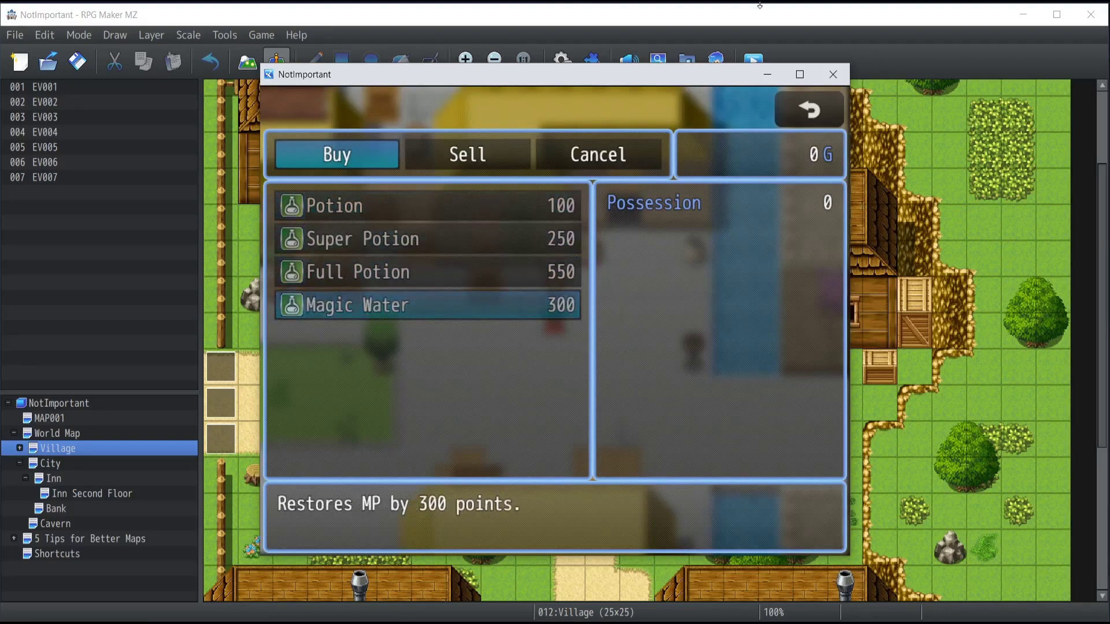
left_click(833, 77)
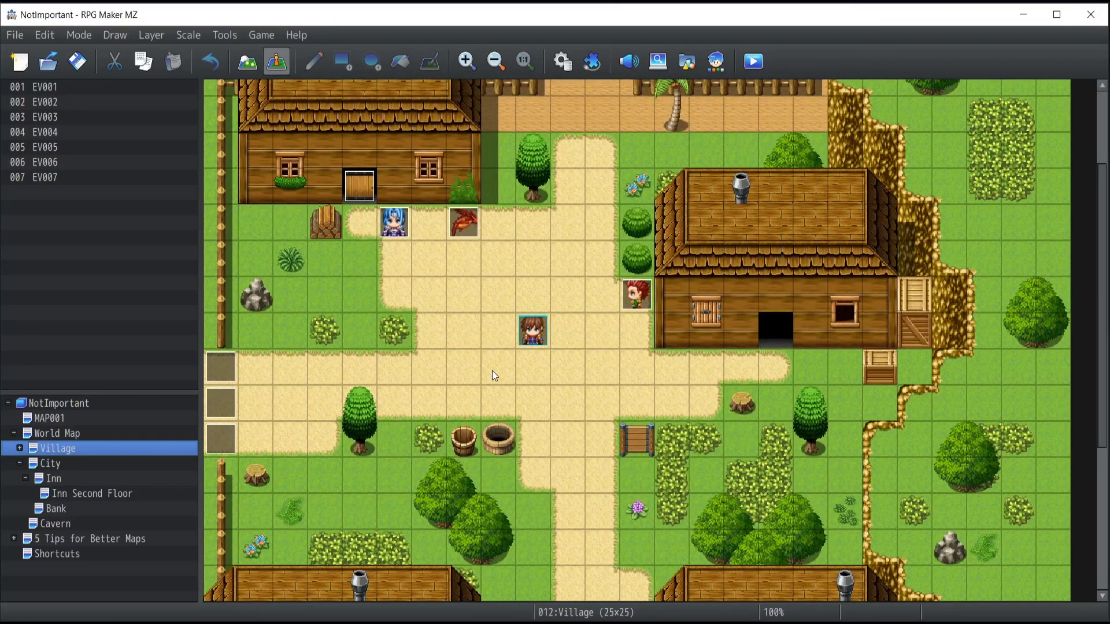
Reopen the Database with F9 to review the Hello World common event's dialog and shop.
key("F9")
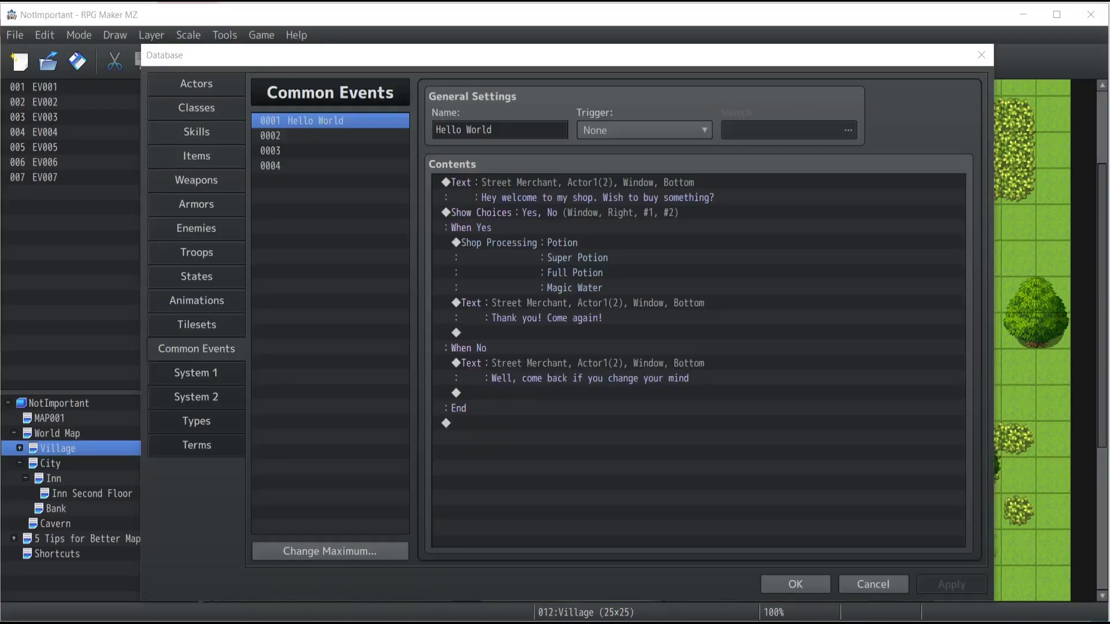